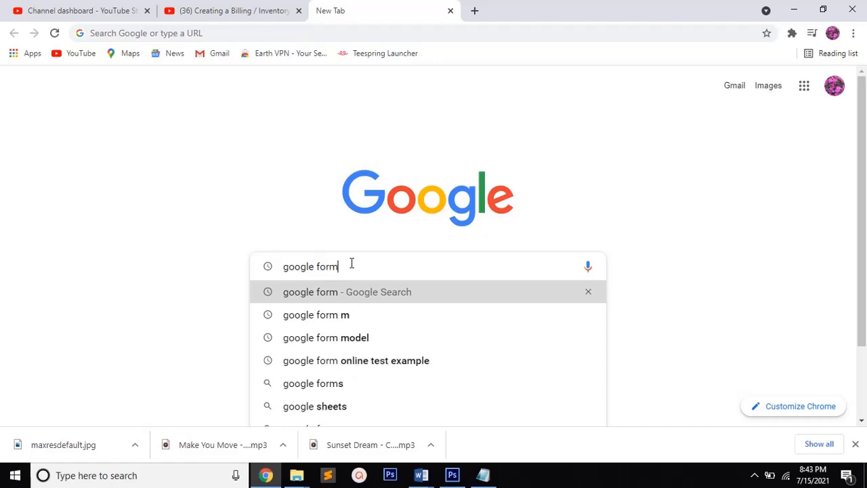
Search the web for "google form" and open the Google Forms: Free Online Surveys for Personal Use page
key("Return")
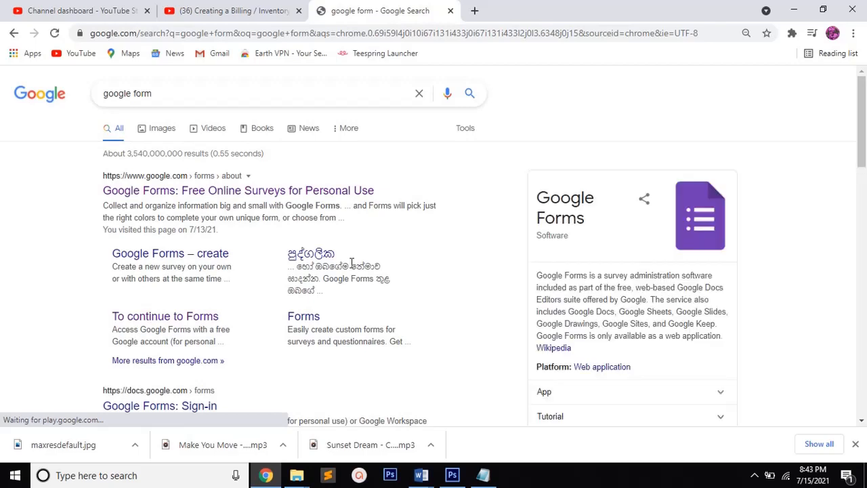
left_click(152, 193)
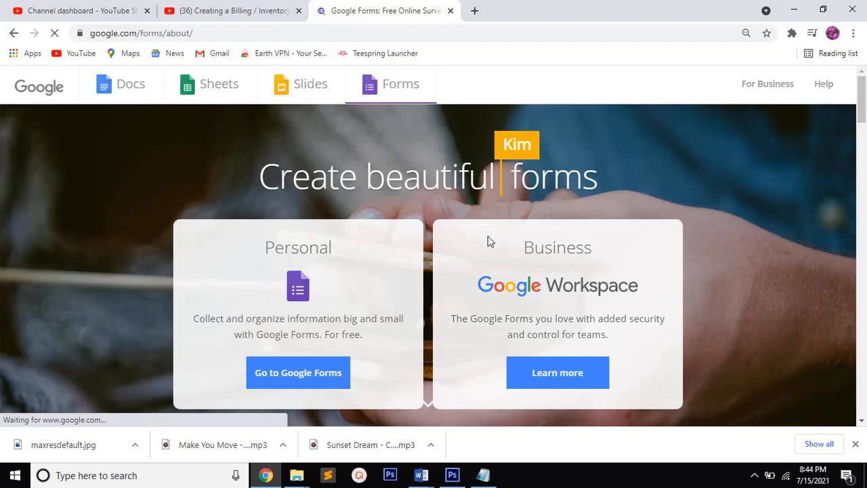
Switch to Notepad and write the note "for individul use select personal" on the first line
left_click(483, 475)
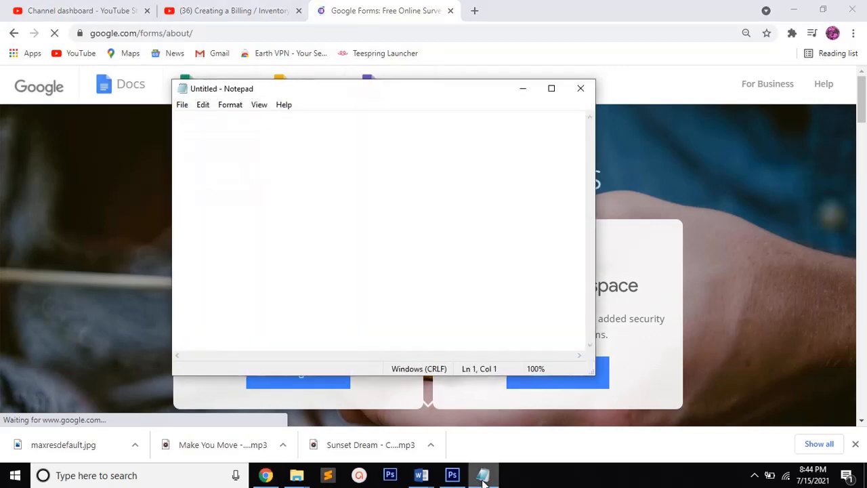
type("for")
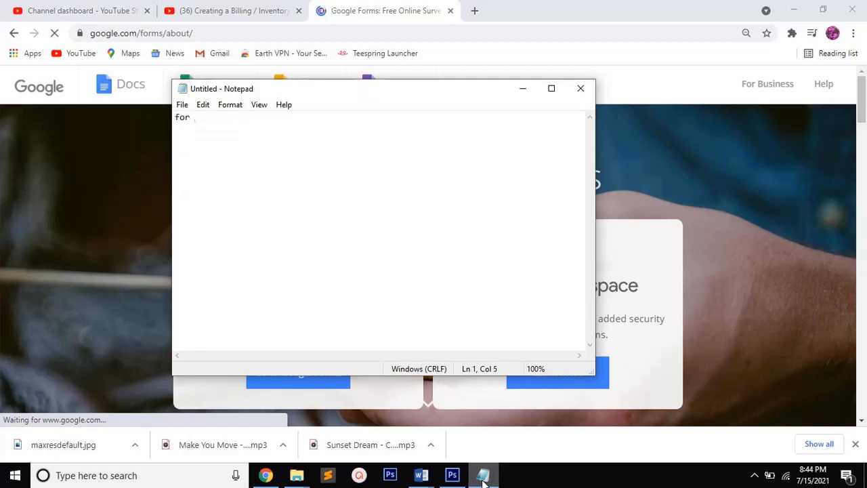
type(" indiv")
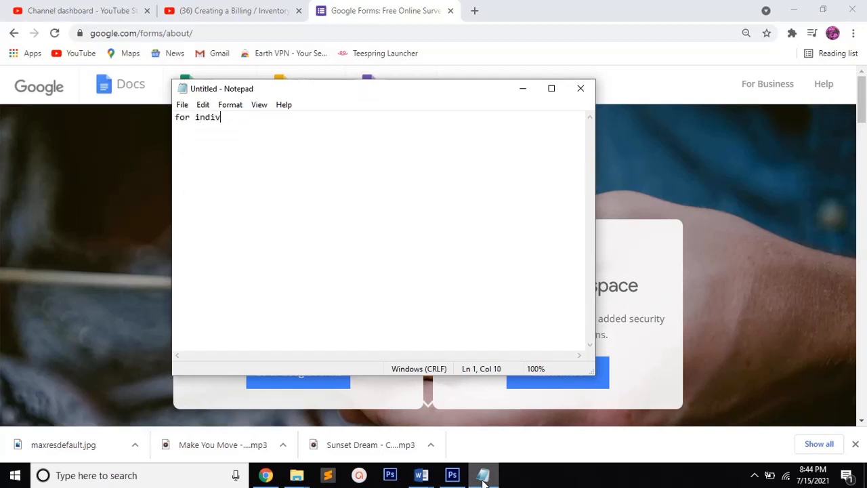
type("idul use select ")
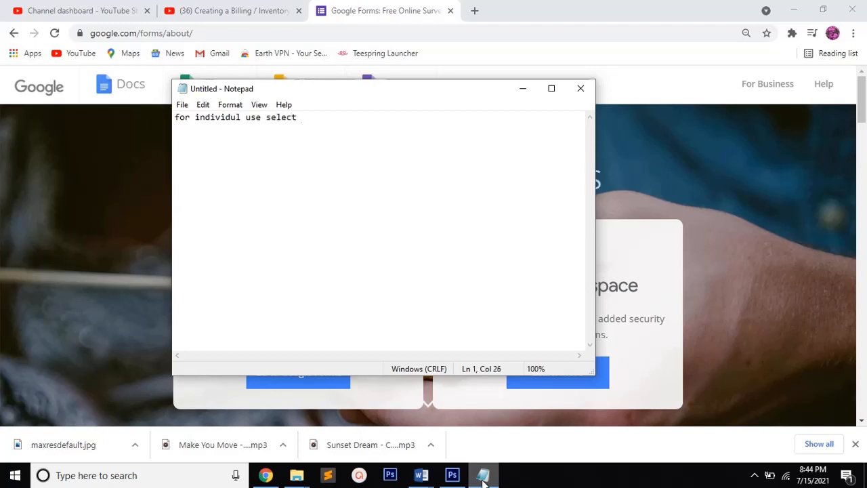
type("personal")
key("Return")
Add a second note line "for the business purpose select Business", followed by a blank line
type("for the ")
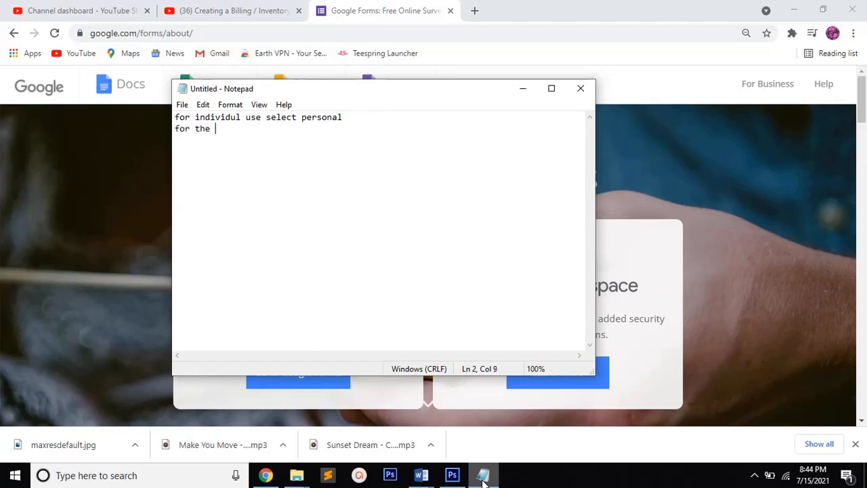
type("business pur")
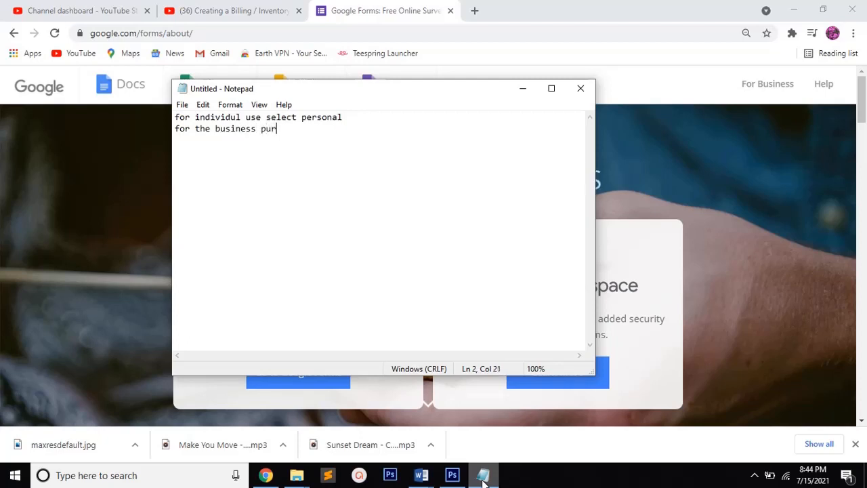
type("pose select Busi")
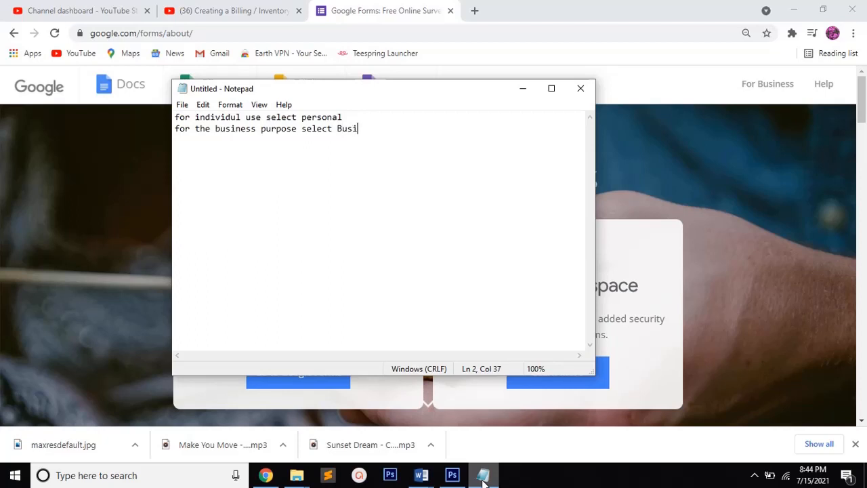
type("ness")
key("Return")
key("Return")
Write the note "If you select Business account you need to pay" below the blank line
type("If you se")
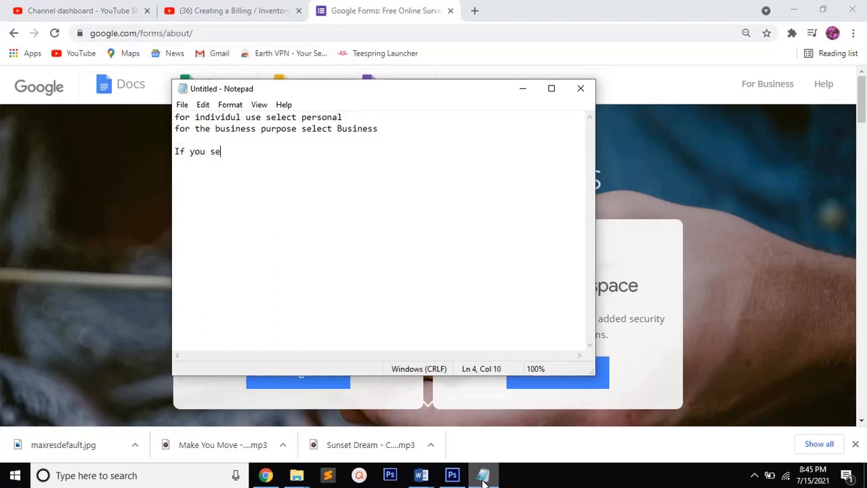
type("lect Business")
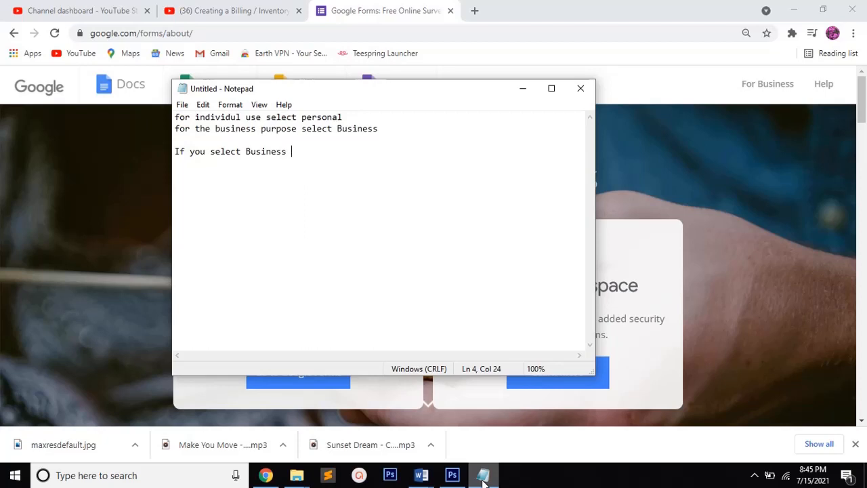
type(" account you need ")
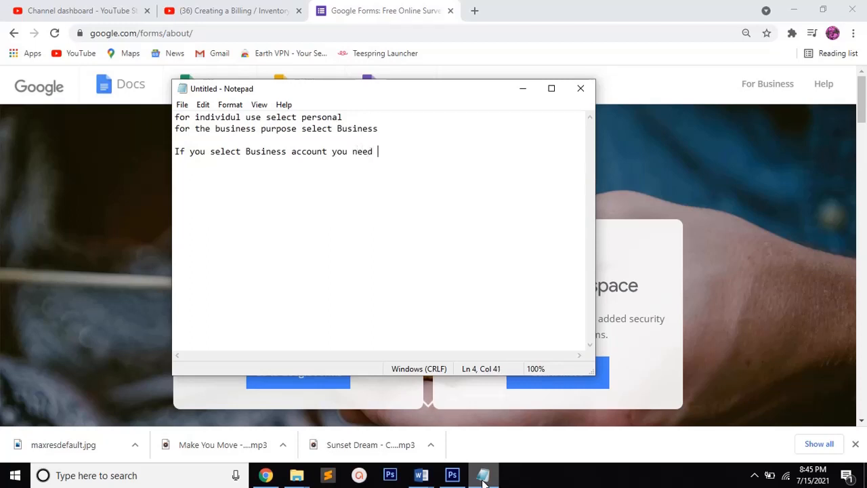
type("to pay")
key("Return")
Add the last note line "so now select personal" and minimize Notepad to return to the browser
type("so nows")
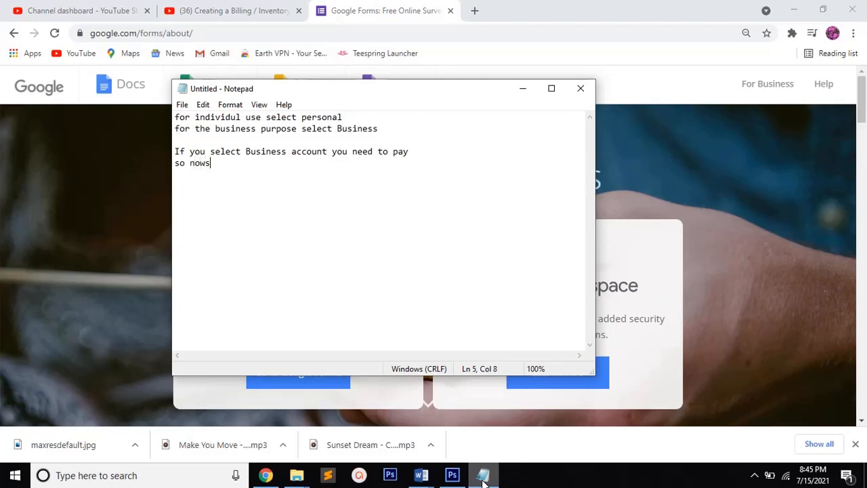
key("BackSpace")
type("select personal")
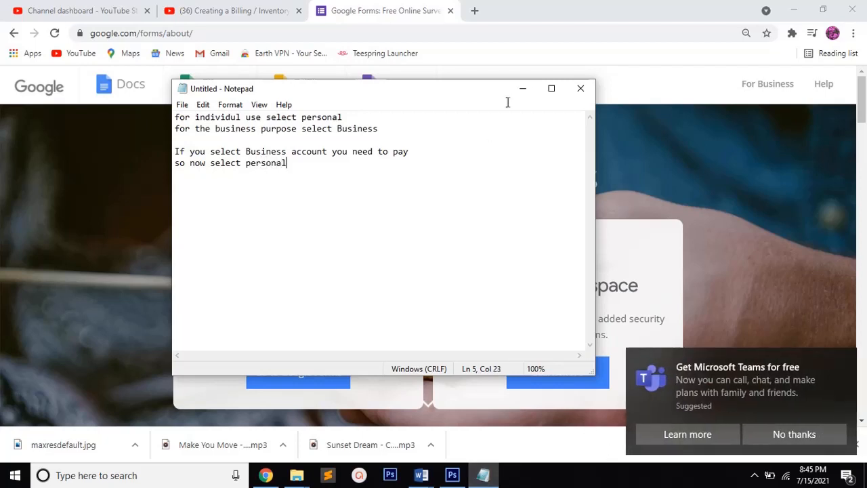
left_click(524, 89)
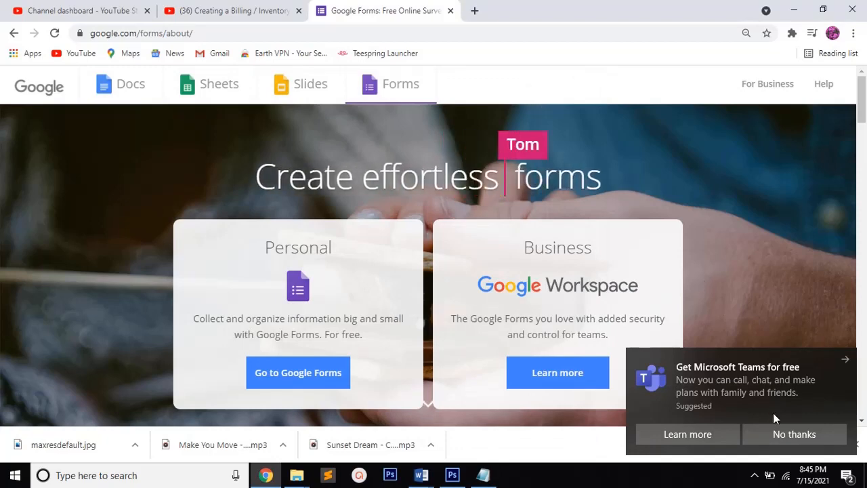
Dismiss the Microsoft Teams notification, go to the personal Google Forms and create a blank form
left_click(781, 430)
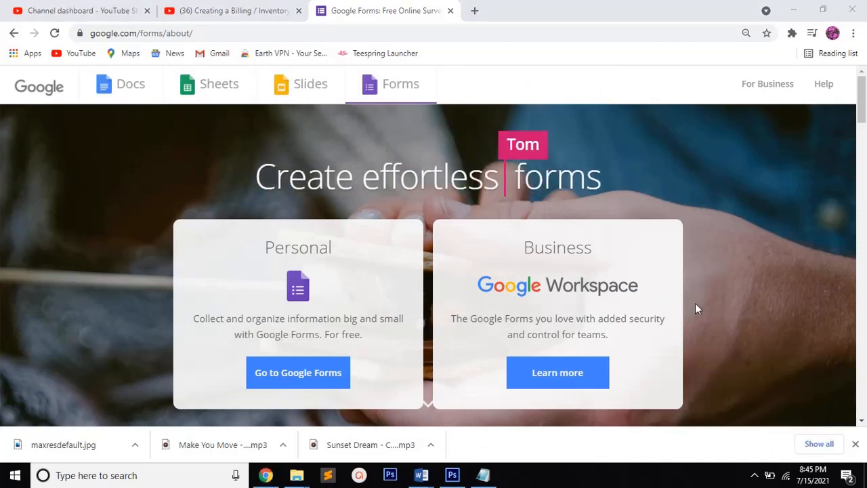
left_click(303, 379)
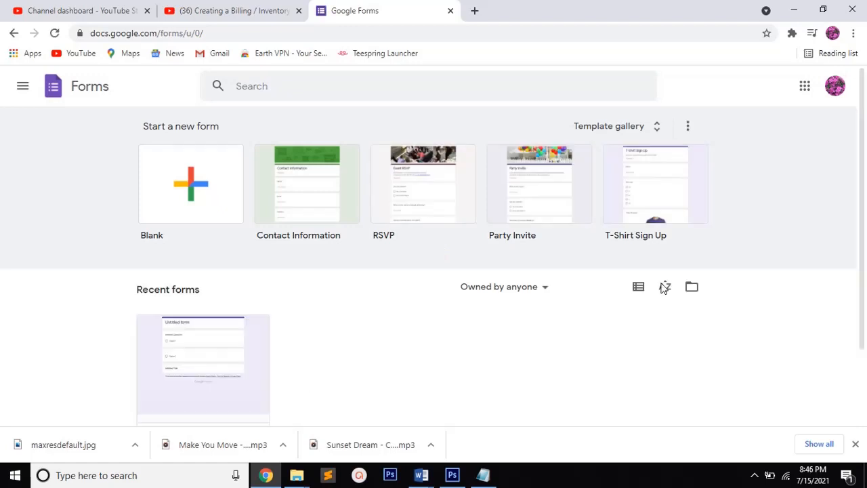
left_click_drag(863, 168, 865, 203)
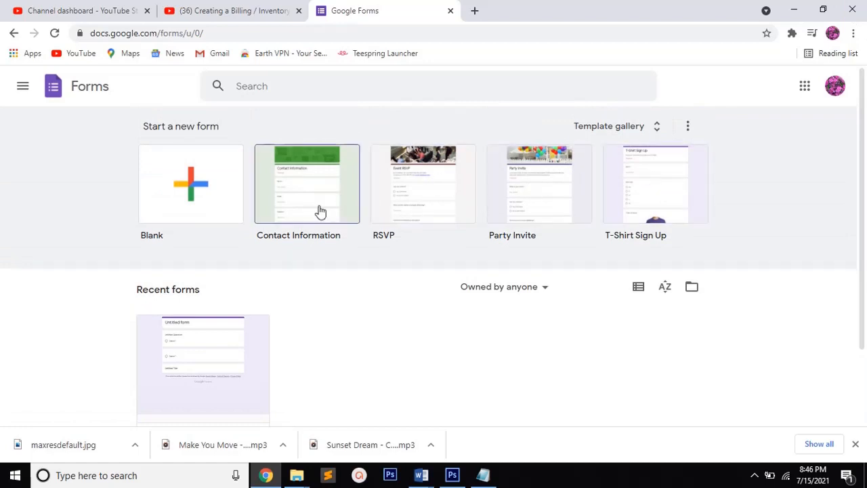
left_click(210, 196)
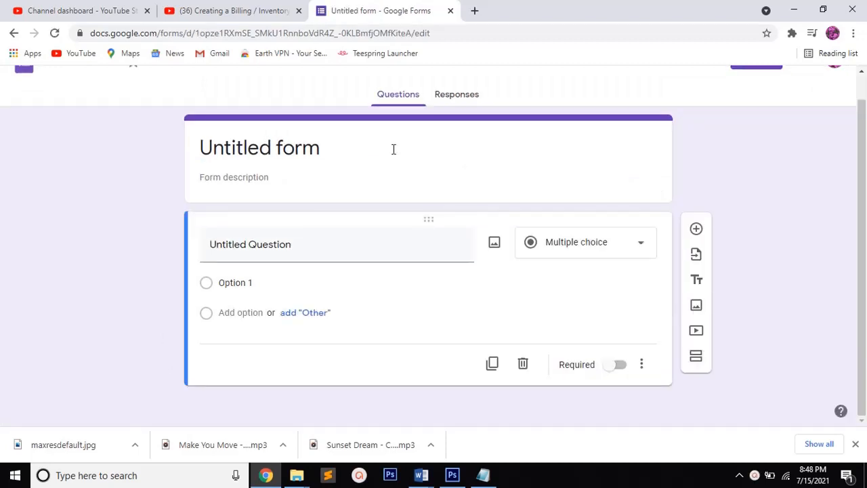
Switch to Notepad, clear all the existing notes and write "You can give The Title"
left_click(484, 476)
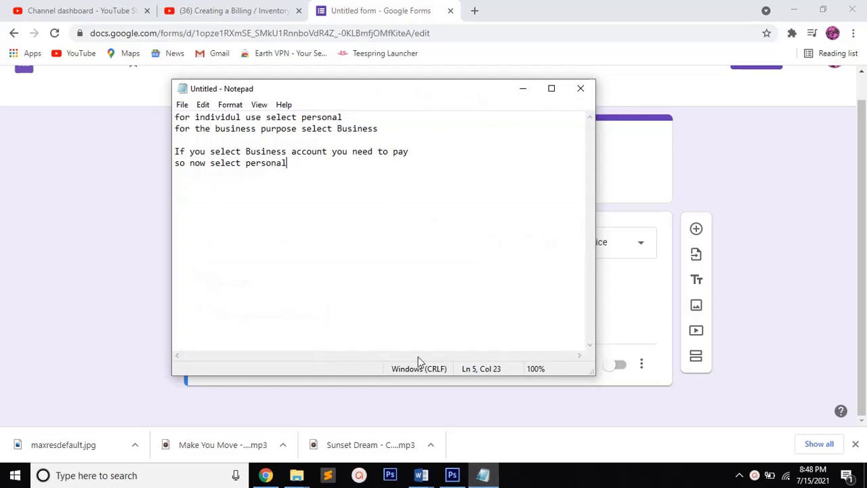
key("ctrl+a")
key("Delete")
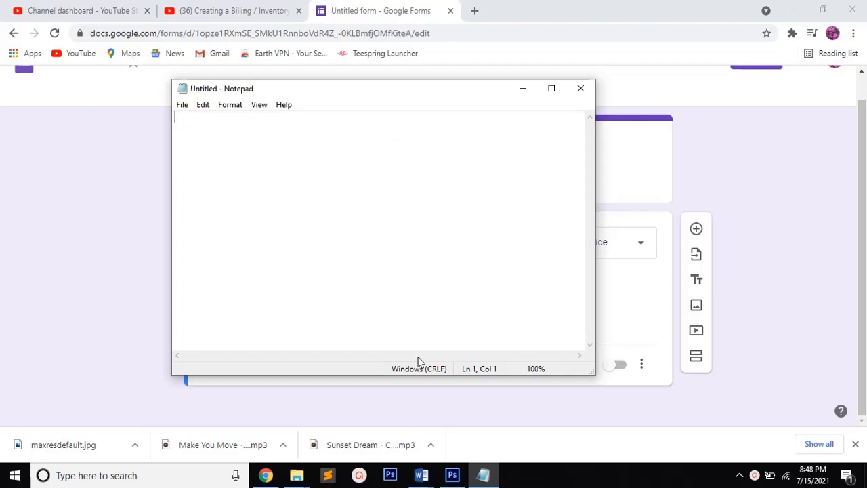
type("You can give The Tit")
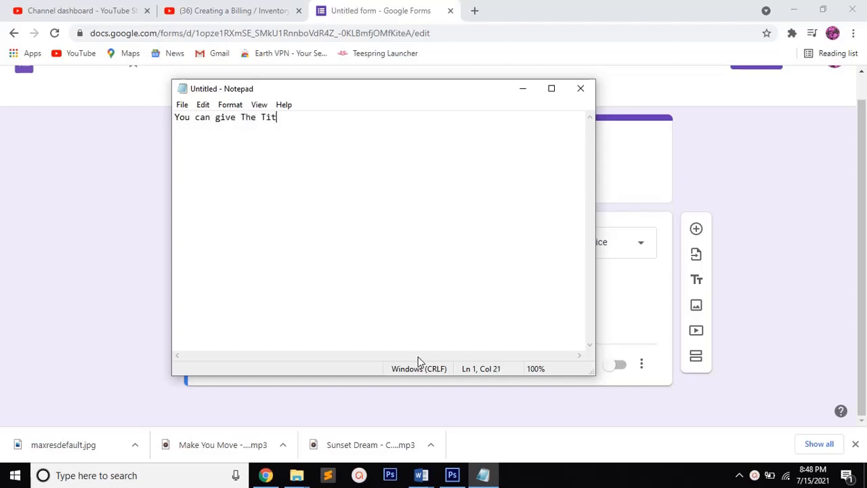
type("le and short Descri")
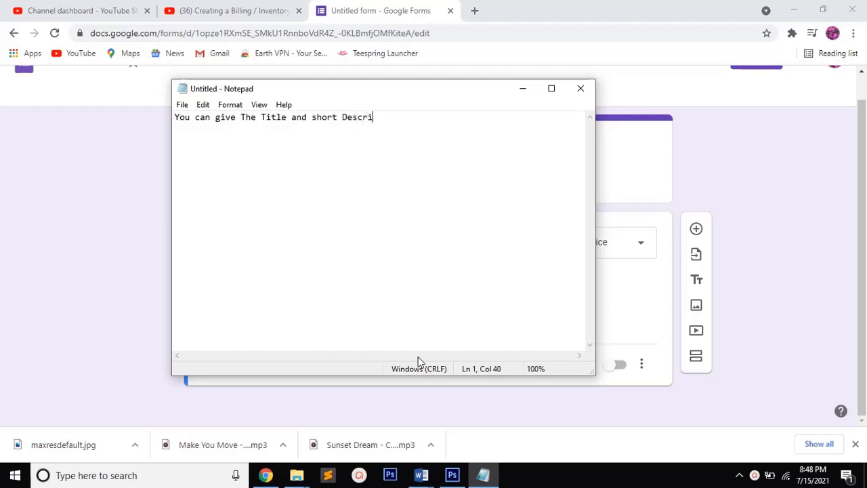
type("ption about the ")
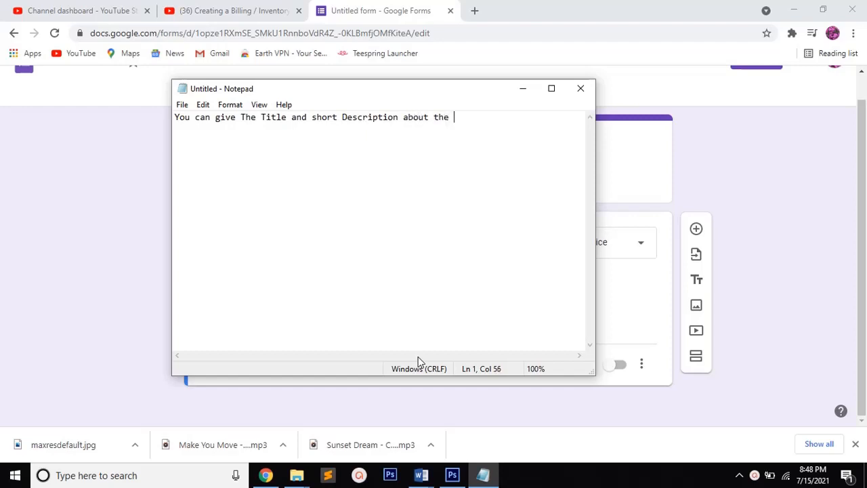
type("Title")
Continue the note with "and short Description about the Title" and minimize Notepad to return to the form
left_click(523, 91)
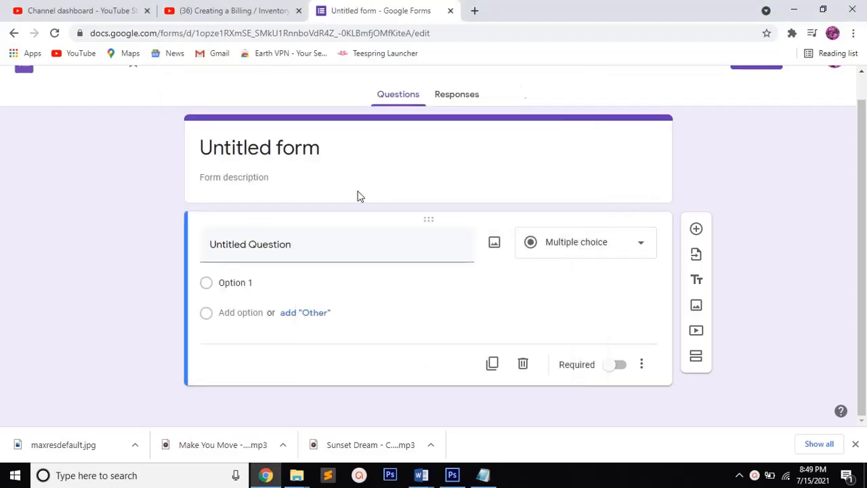
Set the title in the form's header to "Sample Form"
left_click(328, 146)
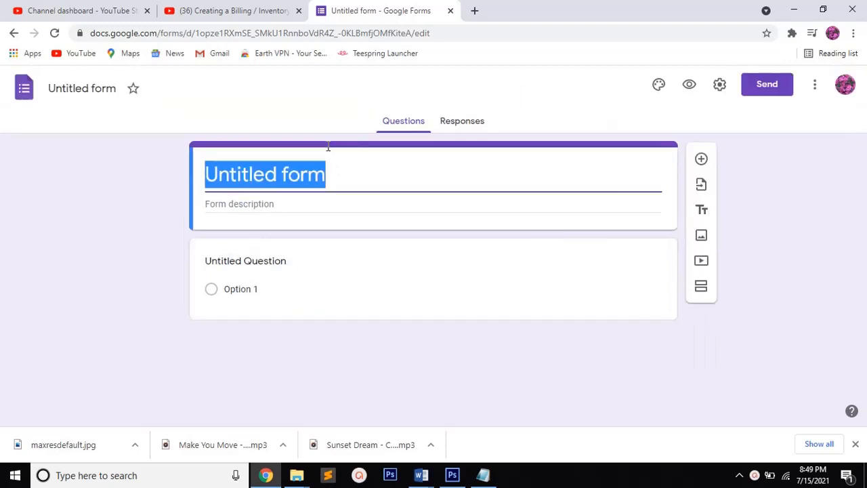
type("Sa")
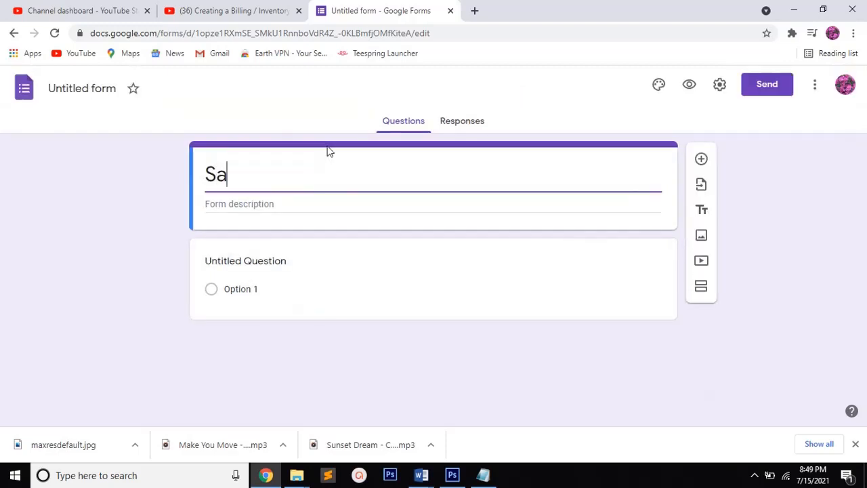
type("mple ")
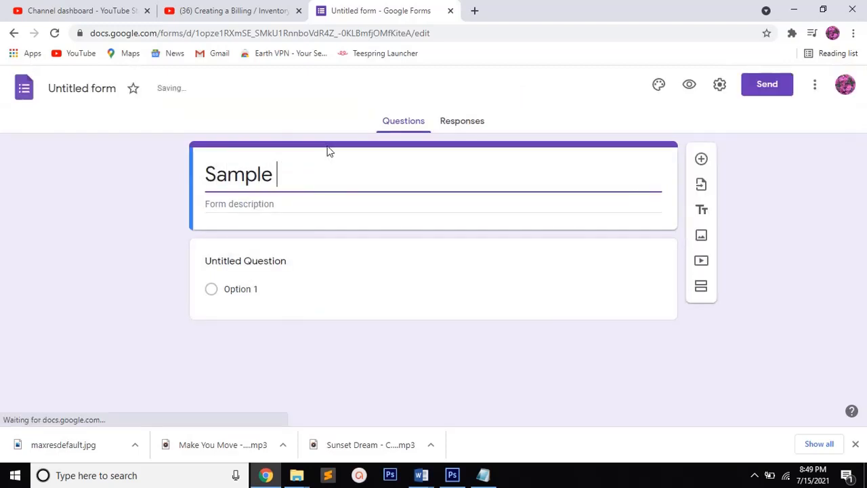
type("Form")
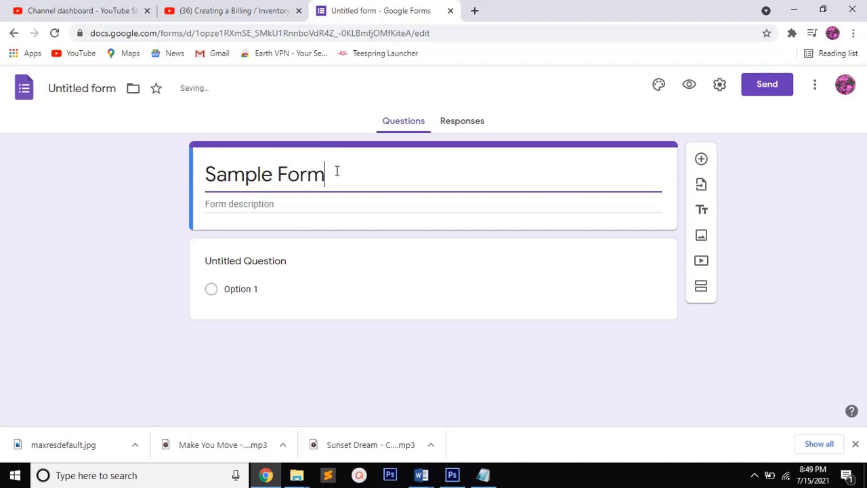
left_click_drag(337, 170, 210, 175)
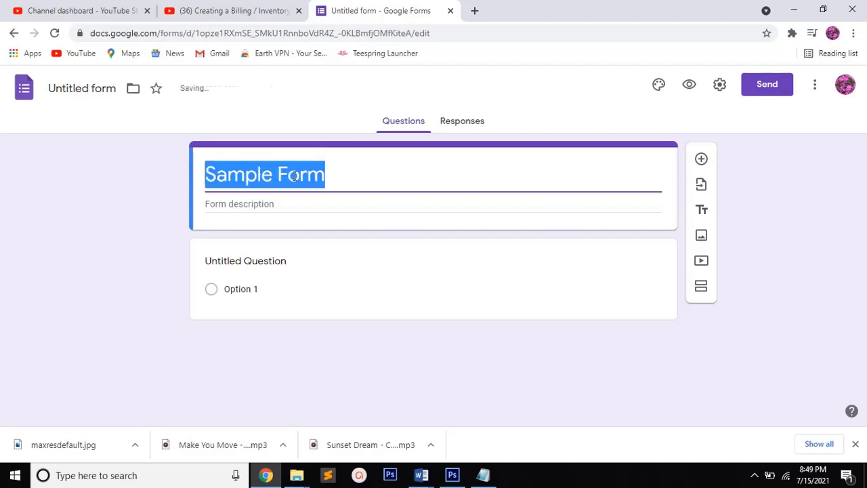
left_click(386, 178)
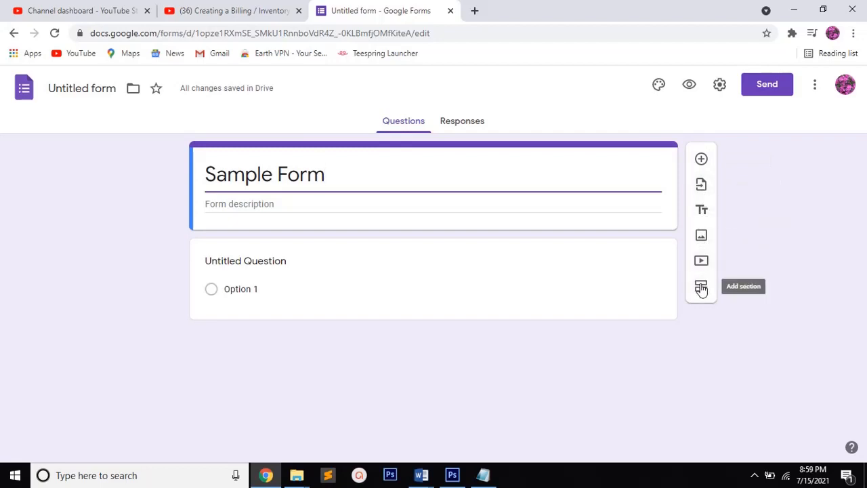
Switch to Notepad and write "we can Add question" on the fourth line, below the title note
left_click(482, 475)
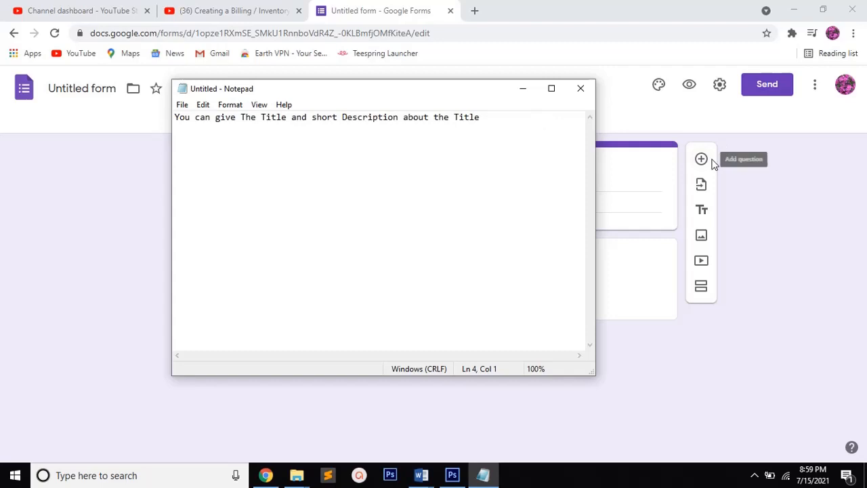
type("we")
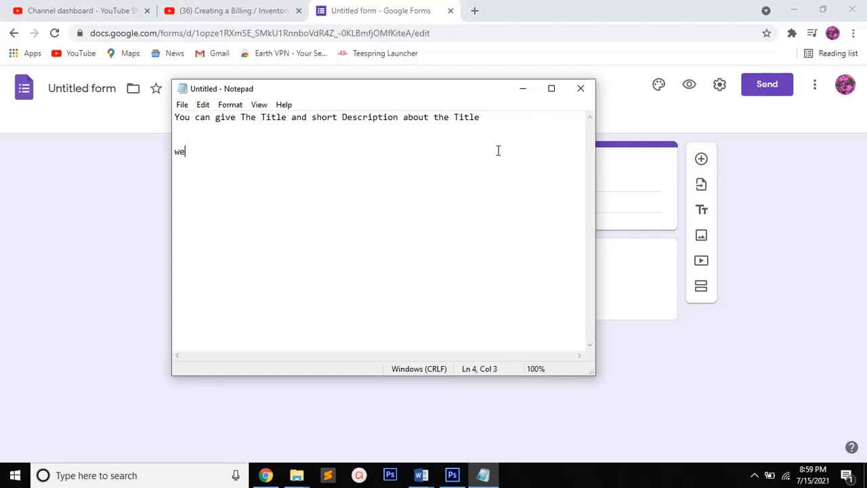
type(" can Add question")
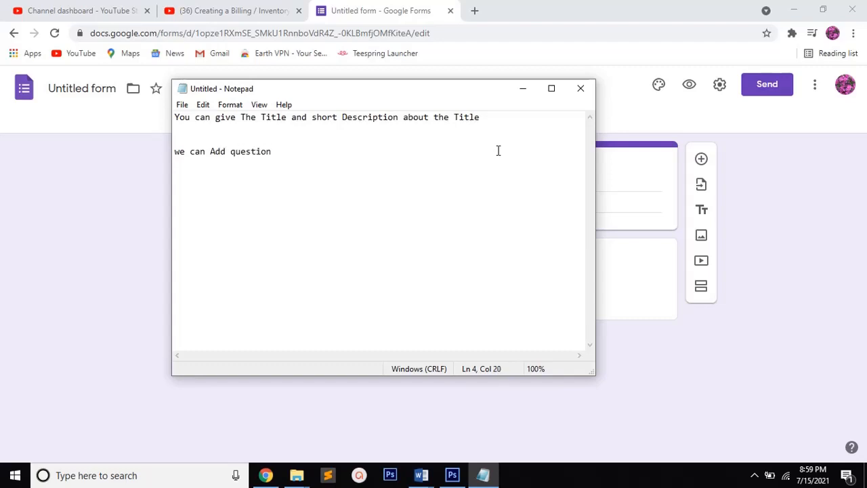
type(" by this option")
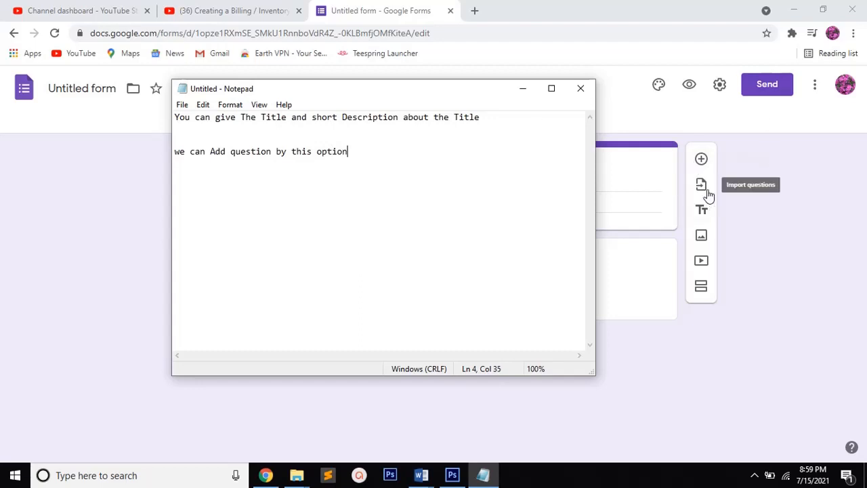
Write the note "second is import question" two lines below the Add question note
key("Return")
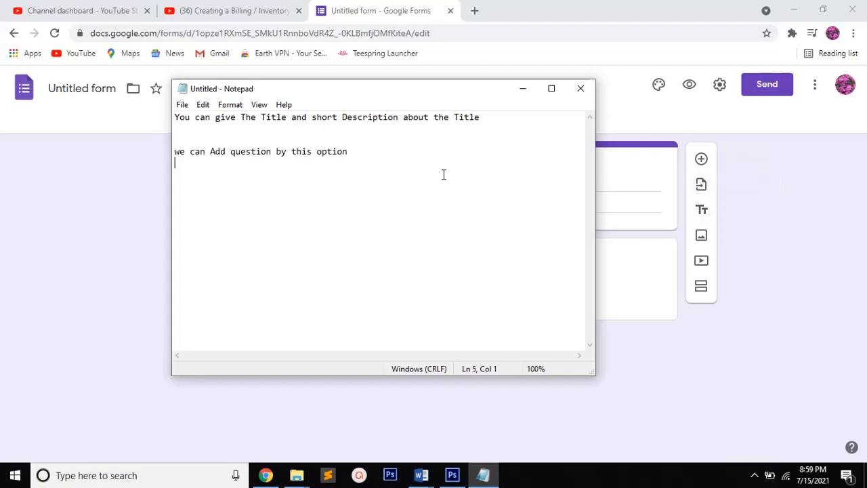
type("second is import")
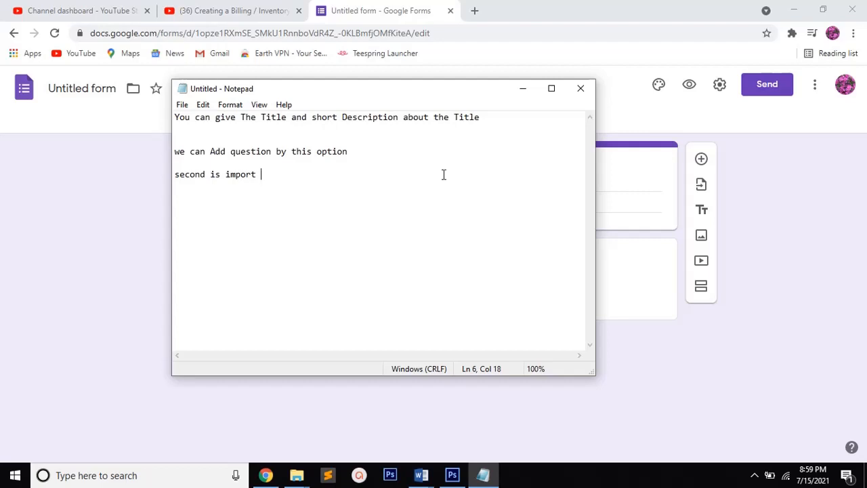
type("question")
Add the note "third is Add title" after a blank line
key("Return")
key("Return")
type("third is")
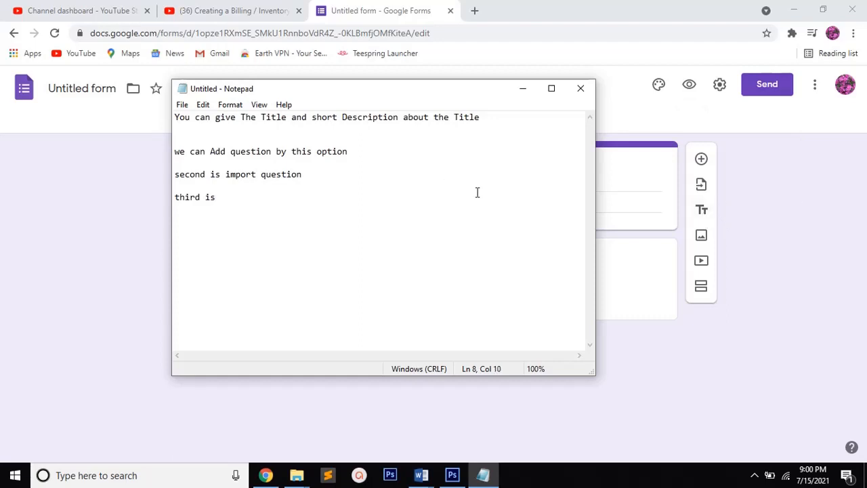
type("Add title")
Add two more notes, "Image add" and "video add", each separated by a blank line
key("Return")
key("Return")
type("Ima")
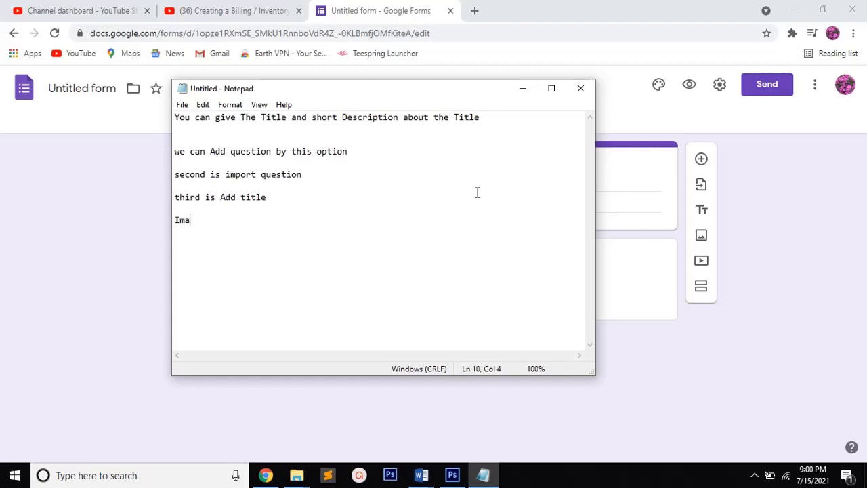
type("ge add")
key("Return")
key("Return")
type("video add")
Add the note "Page break for break pages two or more" below the video note, after a blank line
key("Return")
key("Return")
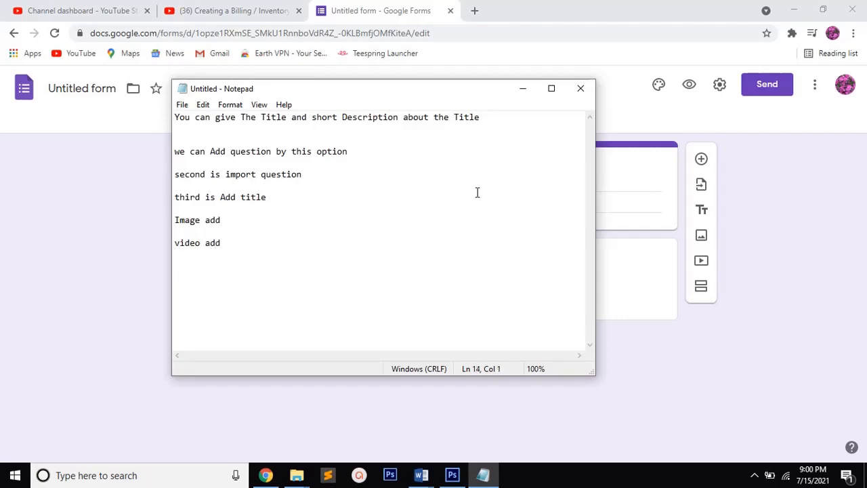
type("Page break for t")
key("BackSpace")
type("break ")
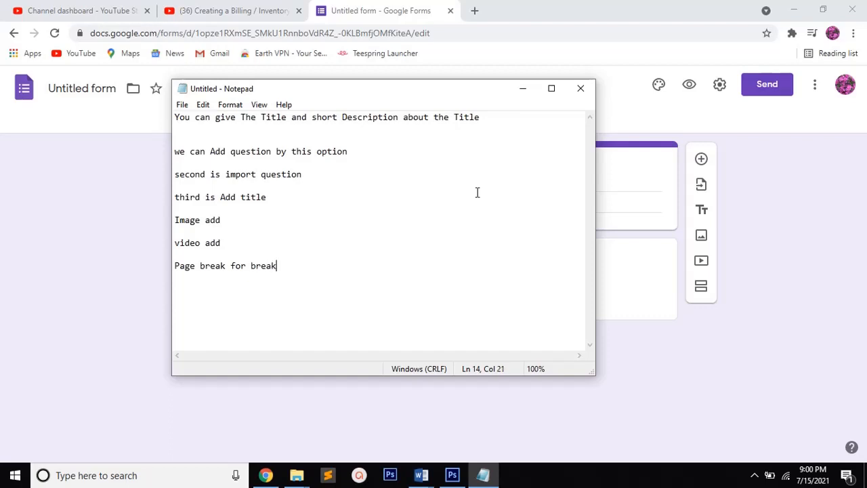
type("pages two or more")
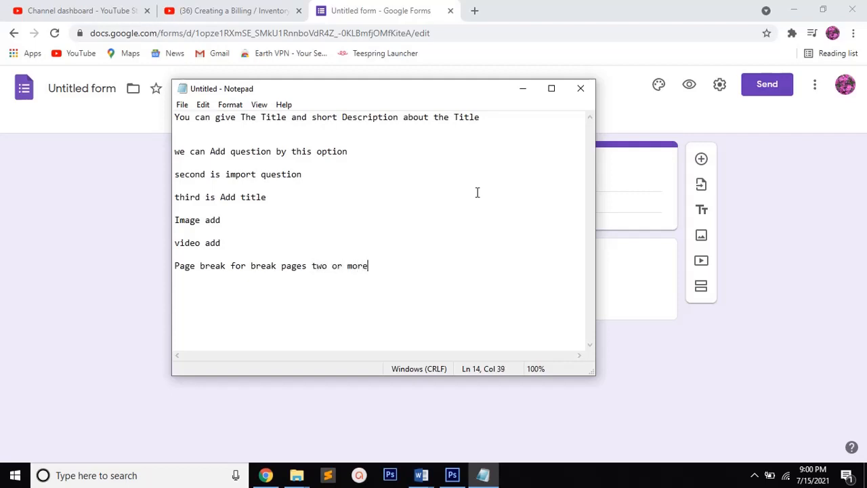
Clear all the notes and write "Now write the First Question"
key("Up")
key("Up")
key("Up")
key("Up")
key("Up")
key("Up")
key("Up")
key("Up")
key("Up")
key("ctrl+a")
key("BackSpace")
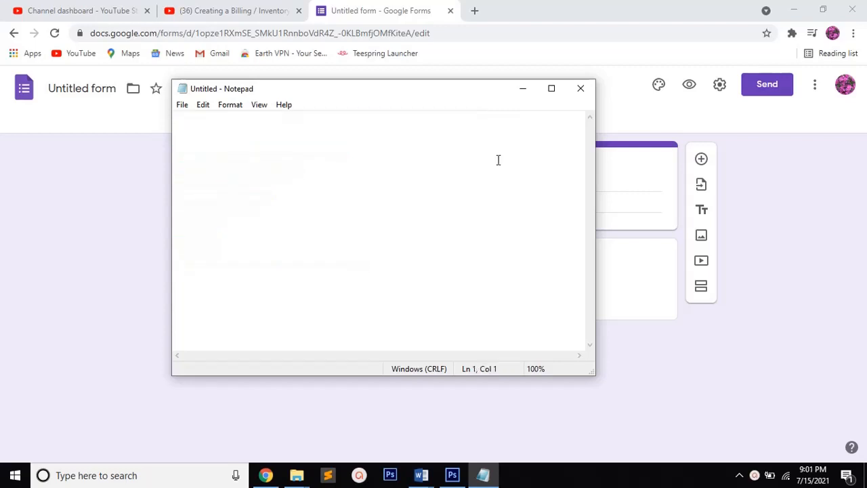
type("Now write the First Q")
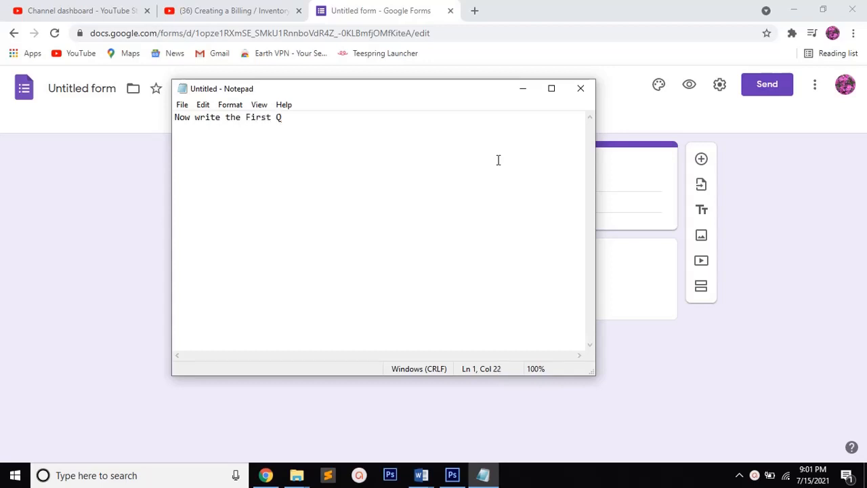
type("uestion")
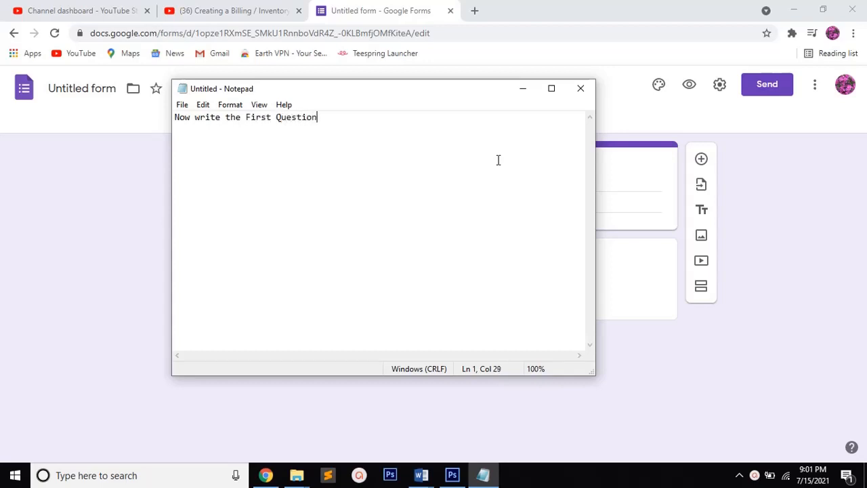
Minimize Notepad to return to the form, title the untitled question "First Name" and choose Short answer as its type
left_click(523, 90)
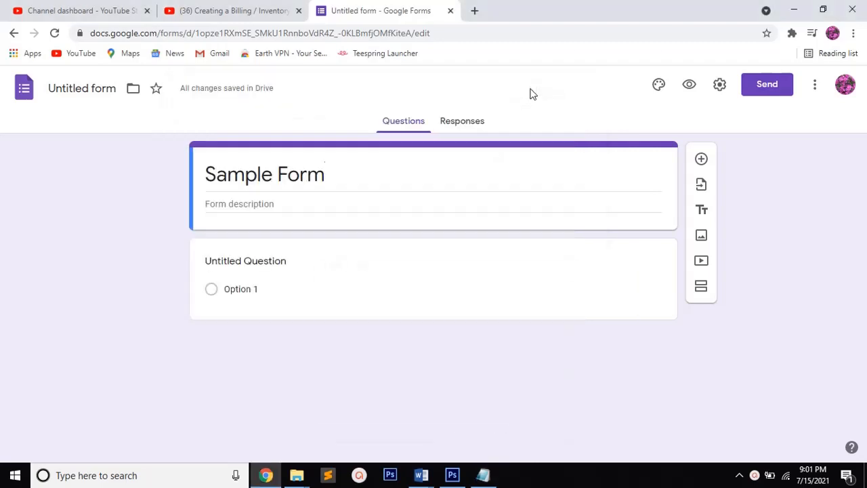
left_click(288, 263)
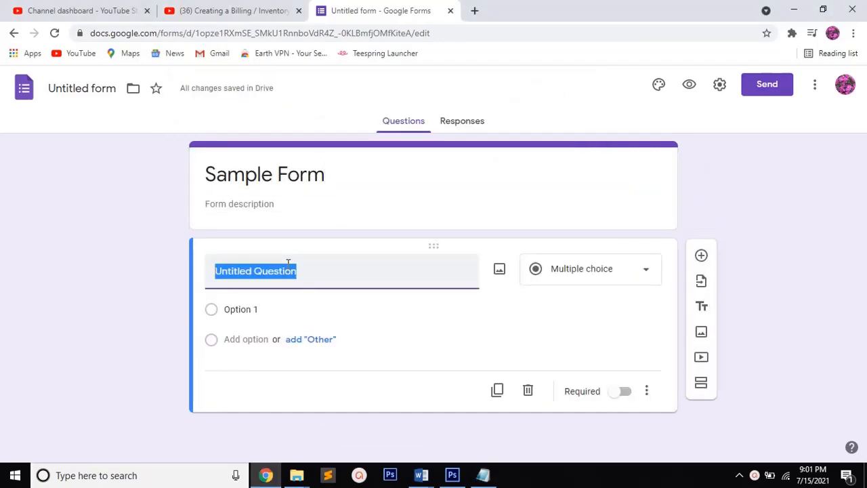
type("First")
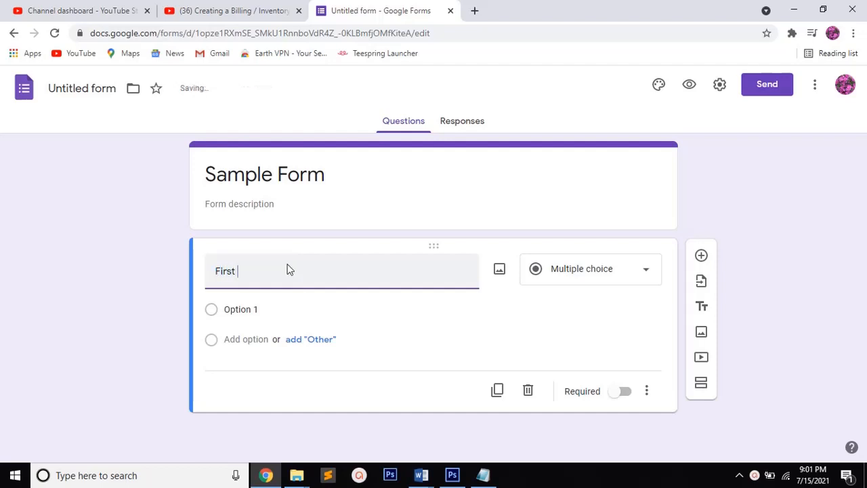
type(" N")
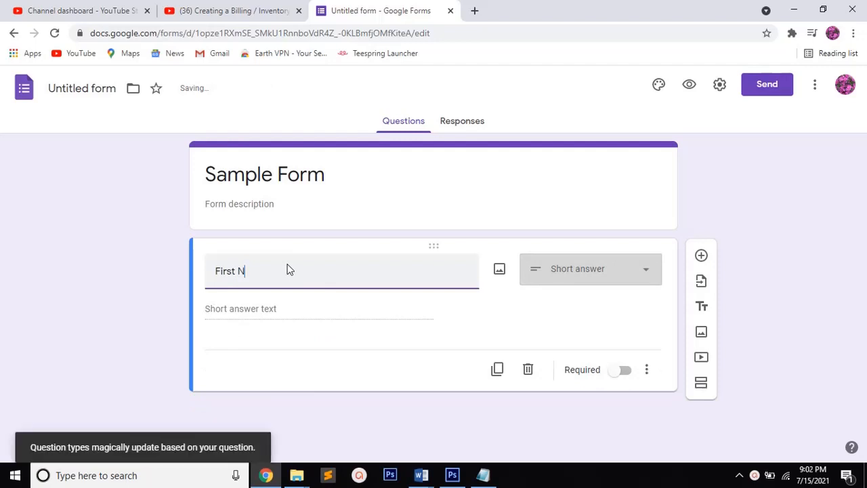
type("am")
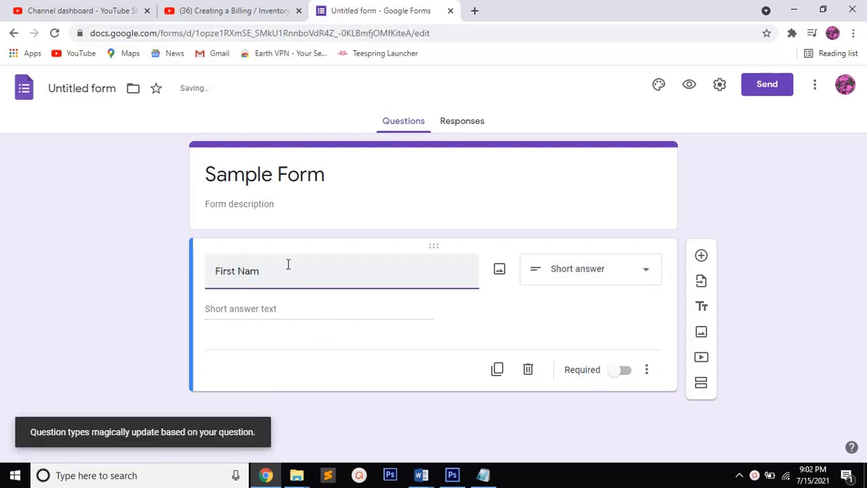
type("e")
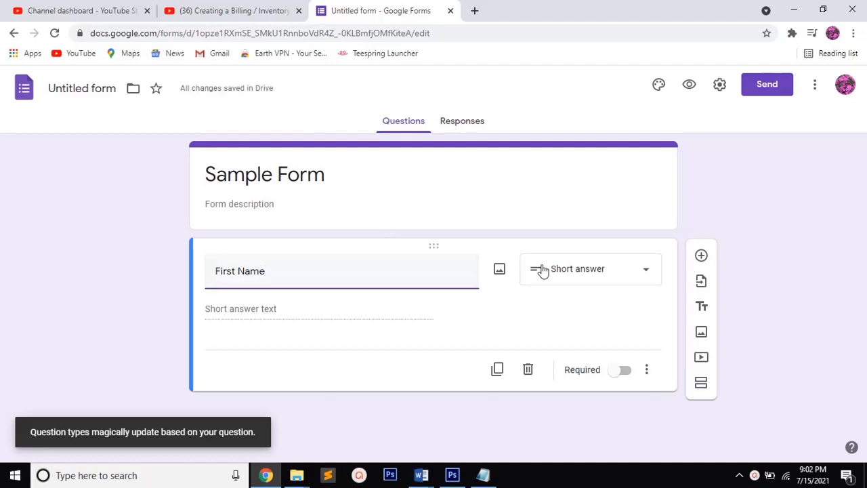
left_click(647, 272)
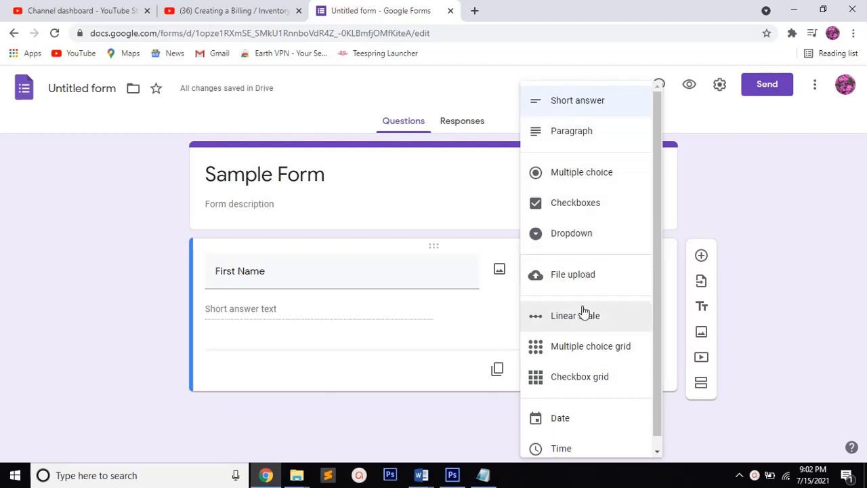
left_click(604, 106)
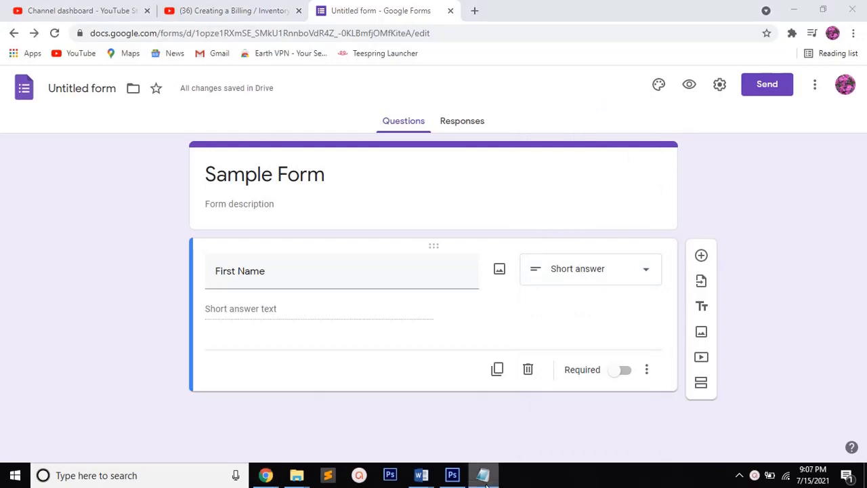
Switch to Notepad and start a new note with "If you give Name" after a blank line
left_click(484, 481)
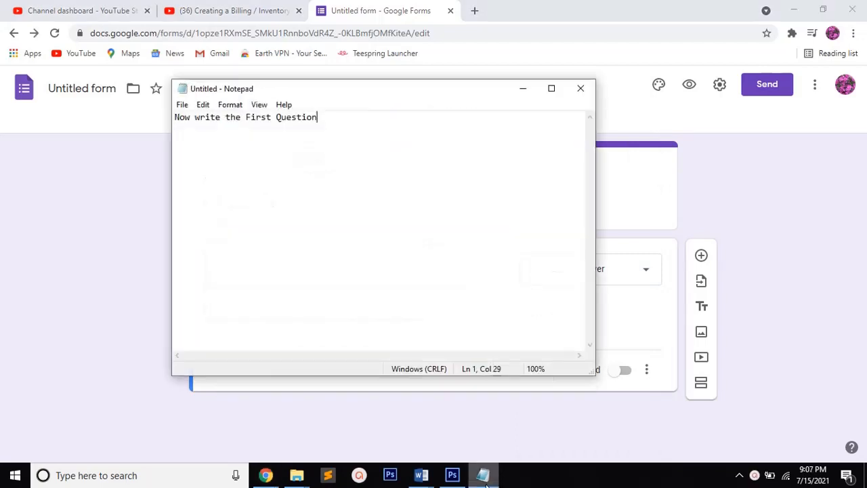
key("Return")
key("Return")
type("If you give Name ")
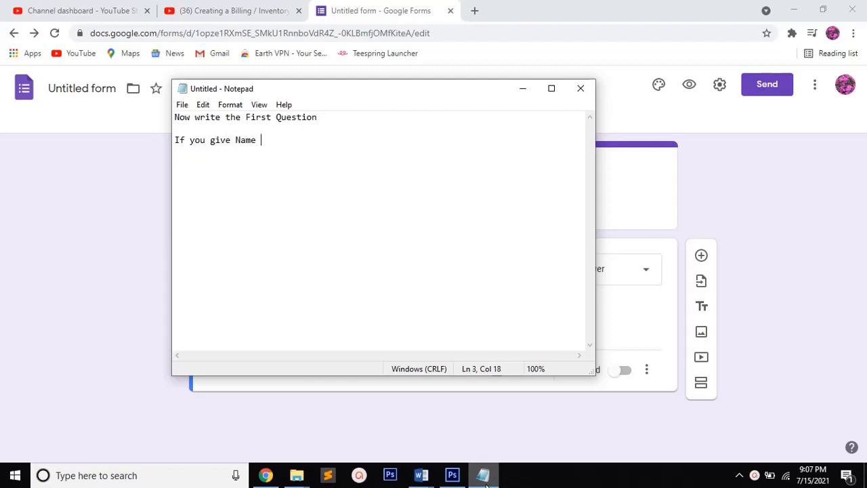
type("or Address or Date ")
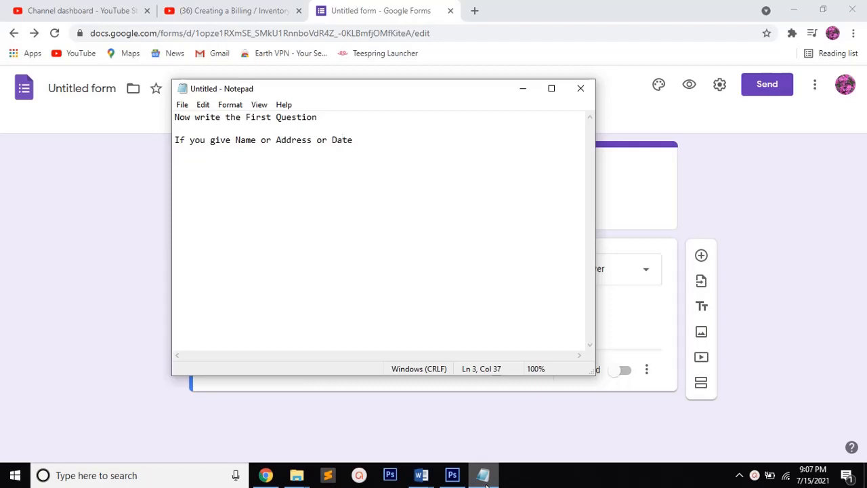
type("of birt")
Continue the note with "or Address or Date of birth"
type("h we need to give ")
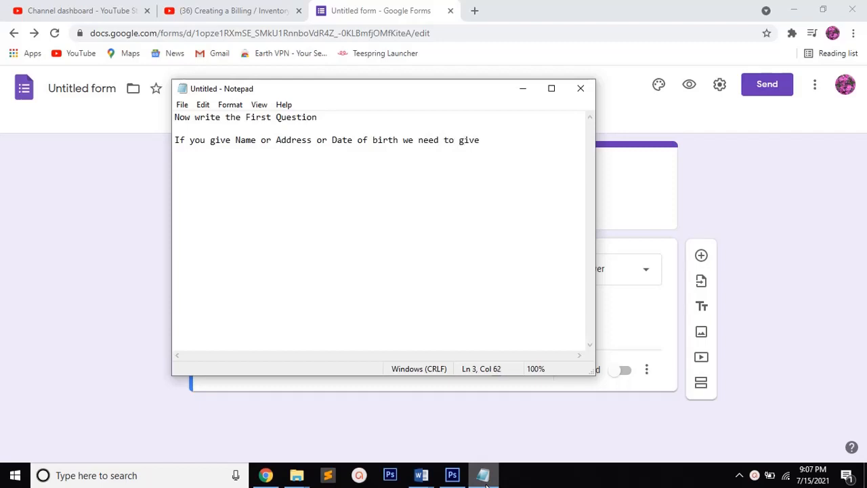
type("Reg")
Finish the note with "we need to give Required Option to Save"
key("BackSpace")
type("quired Option")
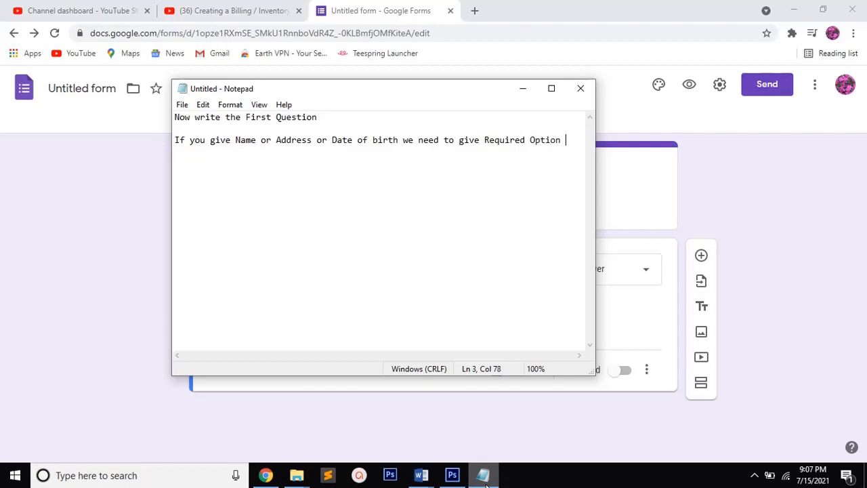
type(" to Sa")
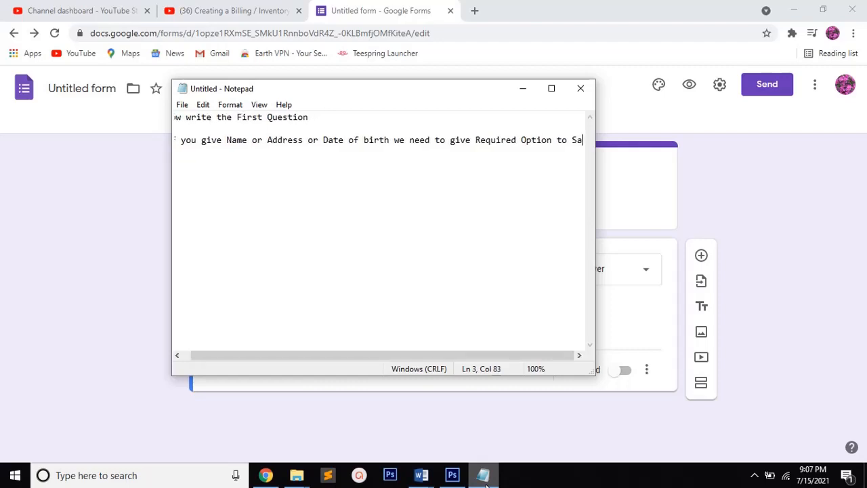
type("ve")
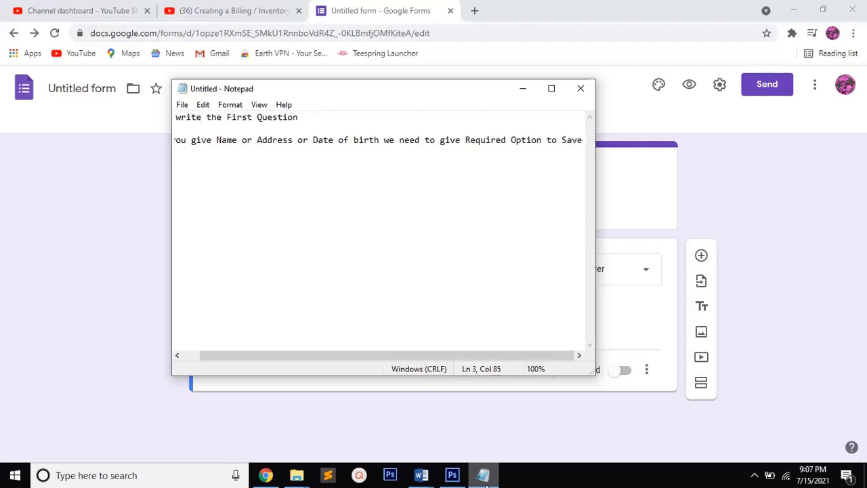
Minimize Notepad to return to the form and make the First Name question required
left_click(522, 88)
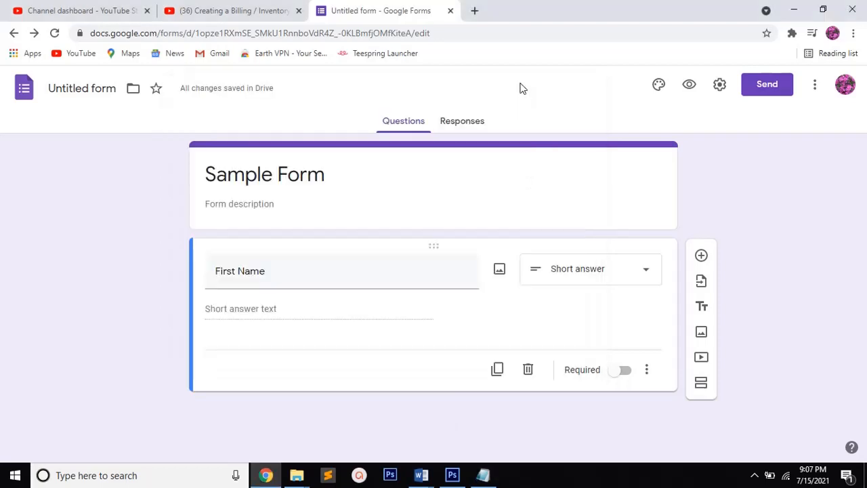
left_click(616, 372)
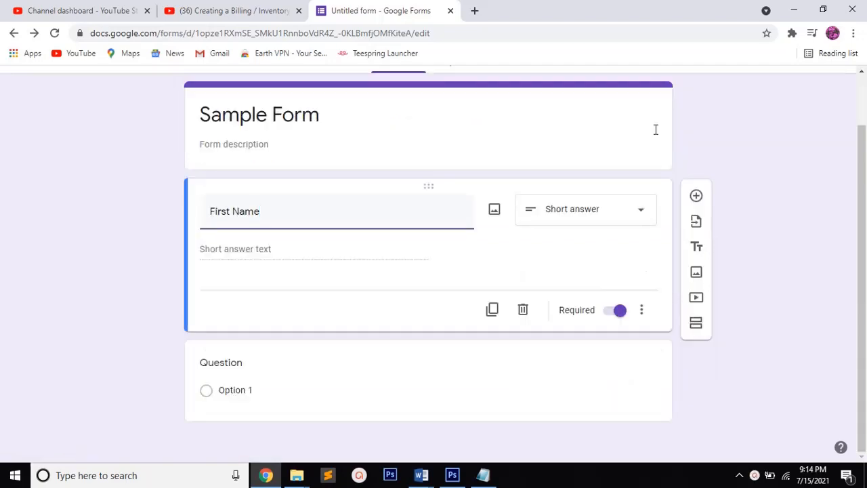
Add a required Short answer question titled "Last name" below the First Name question
left_click(696, 197)
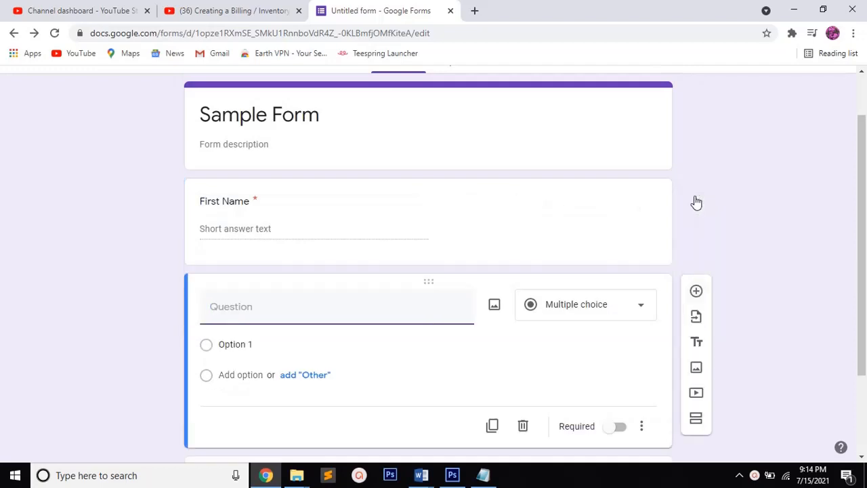
type("Last name")
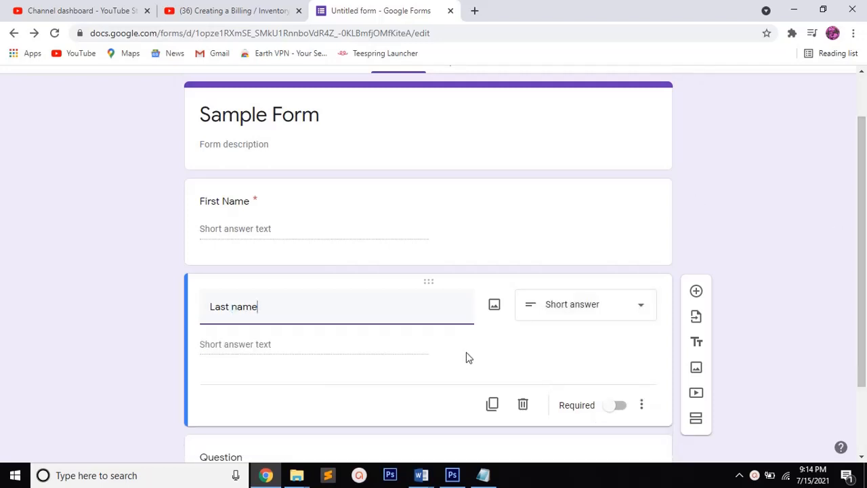
left_click(641, 314)
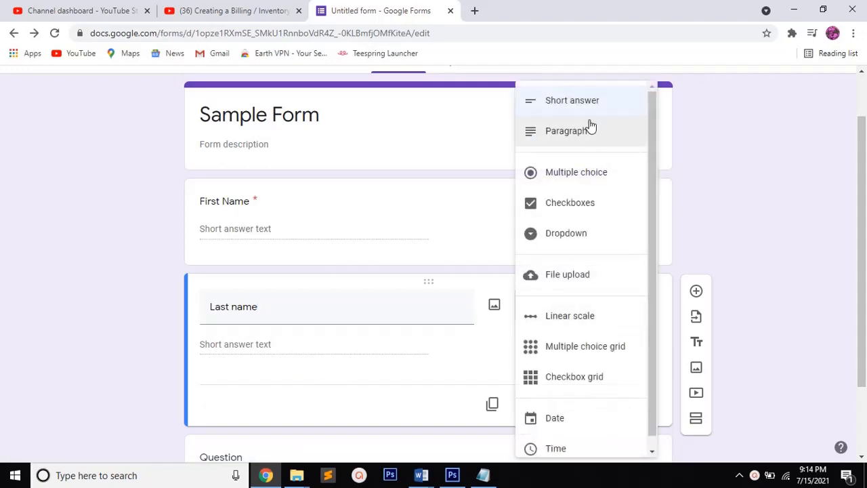
left_click(590, 106)
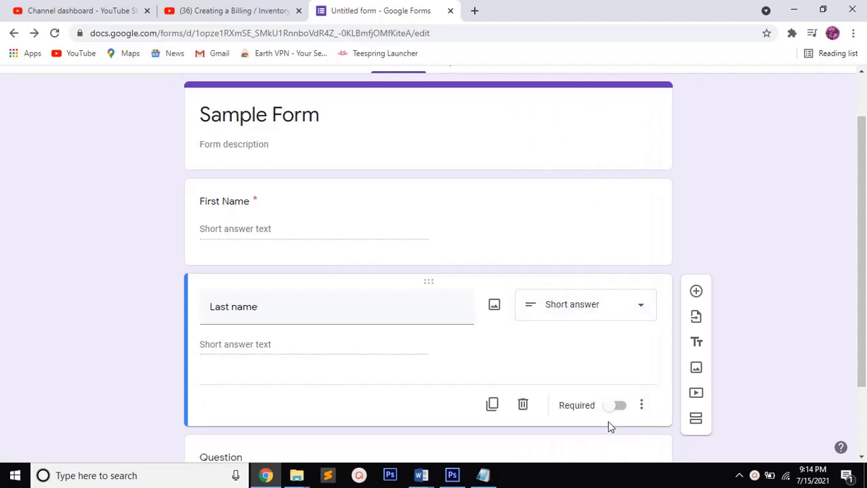
left_click(613, 405)
Add a required question titled "Date of Birth" with the Date answer type below the Last name question
left_click(696, 293)
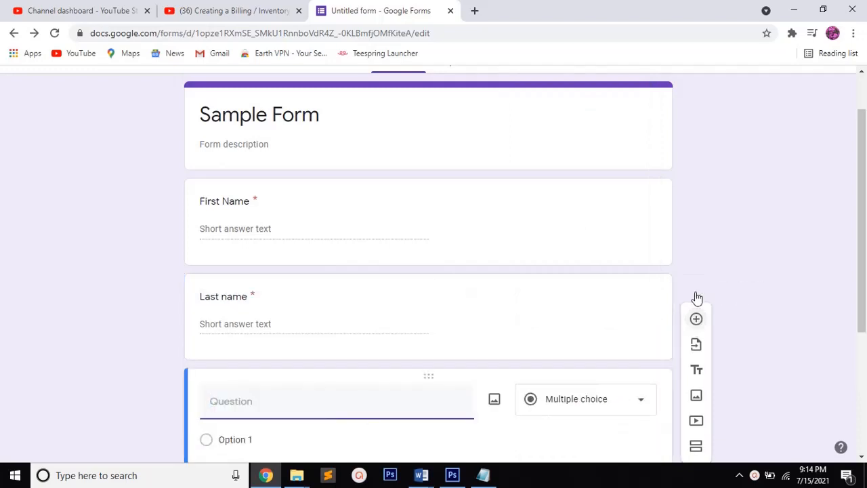
type("Date of Birth")
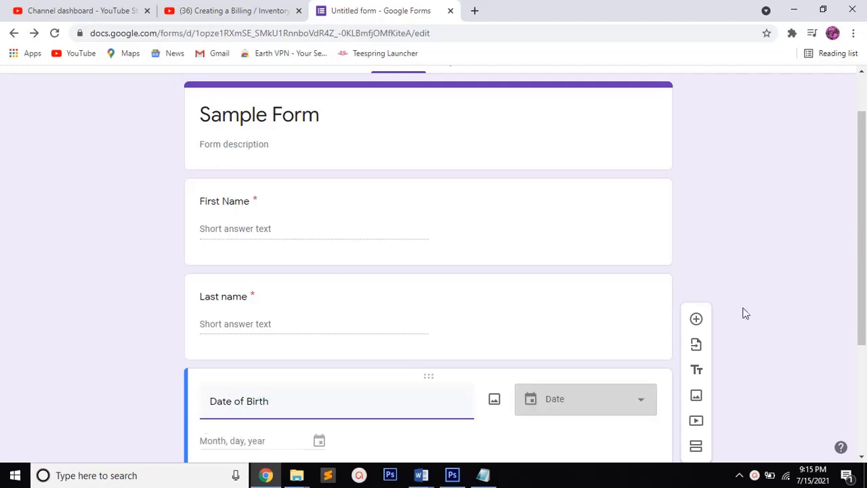
left_click(641, 401)
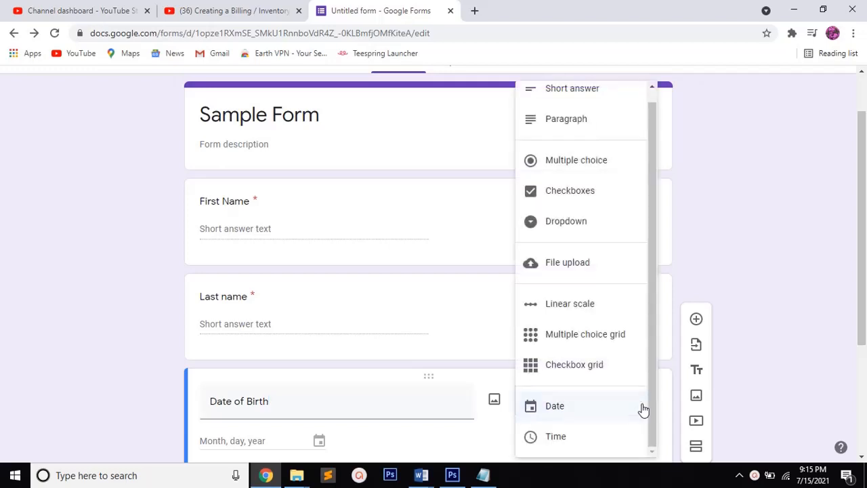
left_click(612, 411)
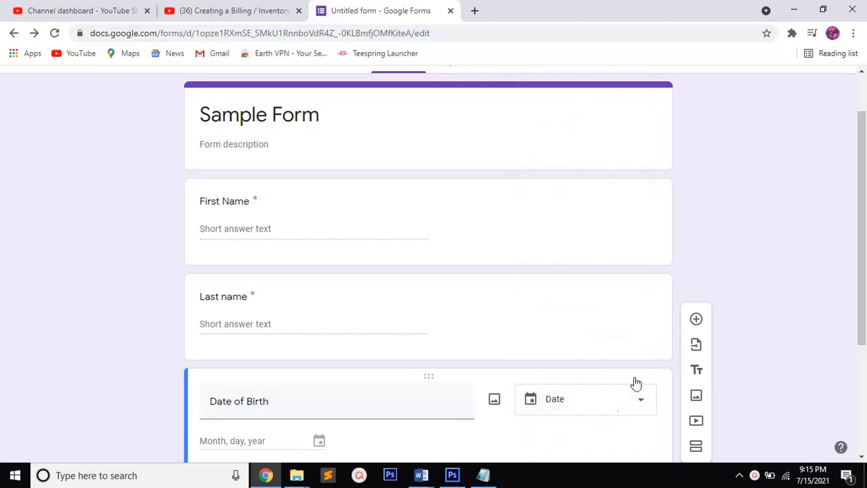
scroll(859, 203, "down", 3)
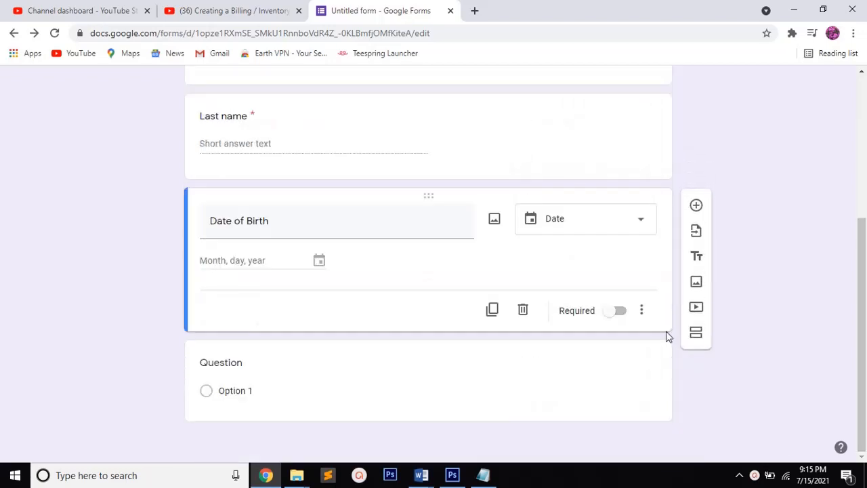
left_click(616, 313)
Add a multiple choice question titled "Stream" below Date of Birth, with "Arts" as its first option
left_click(697, 208)
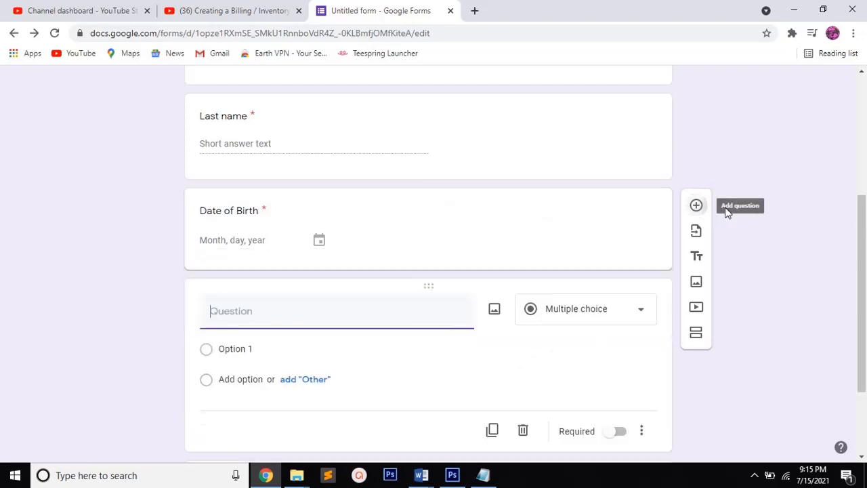
left_click(376, 309)
type("Stream")
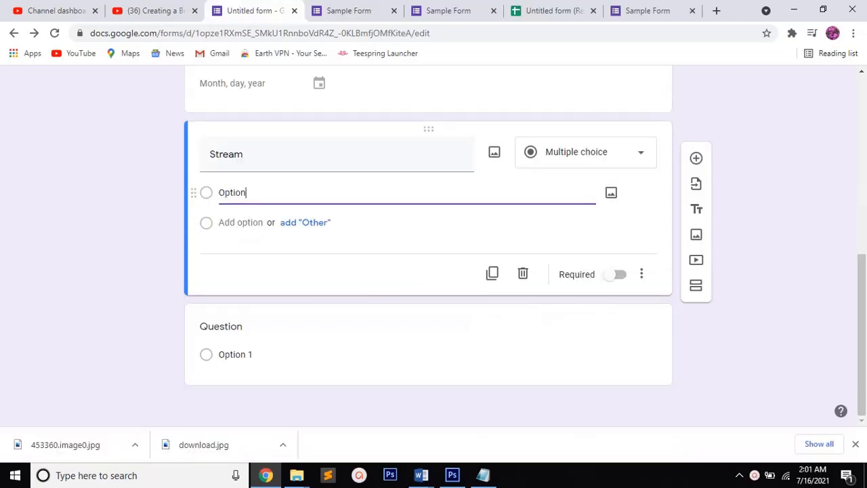
key("BackSpace")
key("BackSpace")
key("BackSpace")
key("BackSpace")
key("BackSpace")
key("BackSpace")
type("Arts")
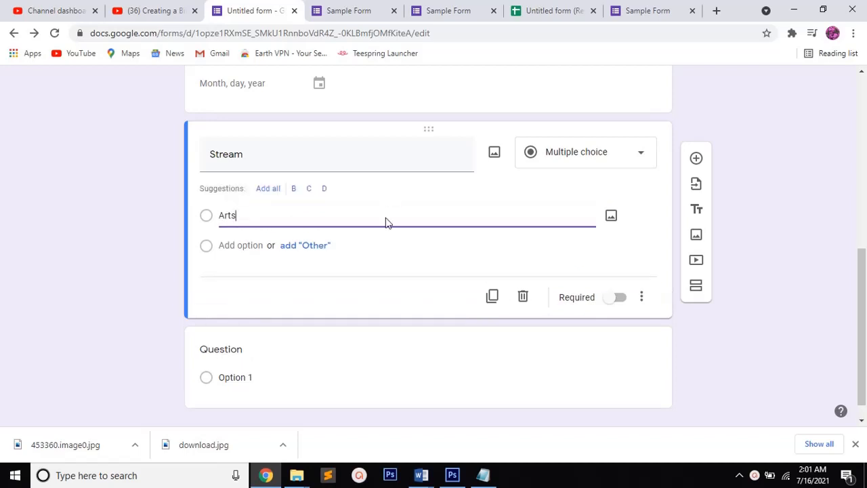
Switch to Notepad and start a new line with "Click the Add Option"
left_click(482, 476)
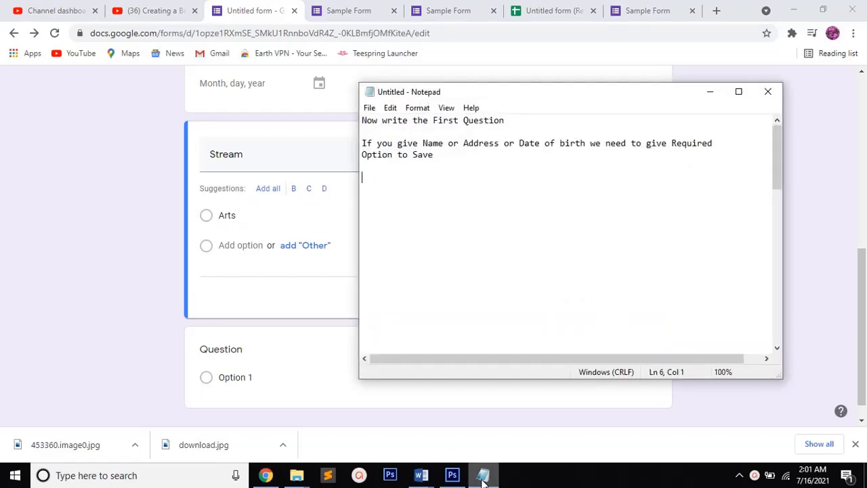
type("Click the Add Option")
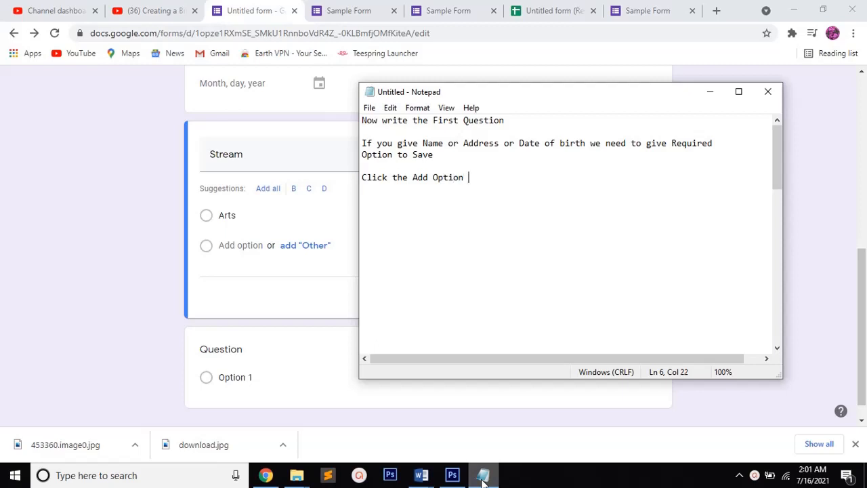
type(" to add more answers")
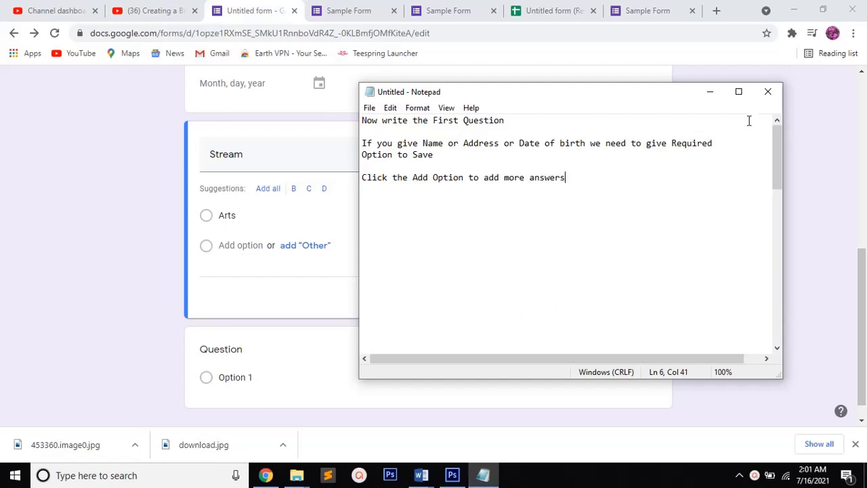
Complete the note line with "to add more answers" and minimize Notepad to return to the form
left_click(711, 91)
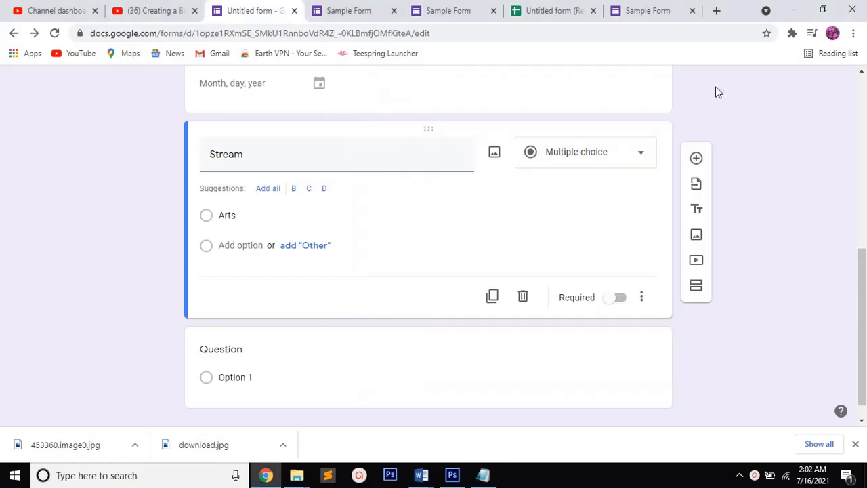
Add the options "Commerce" and "Mathematics" to the Stream question
left_click(230, 245)
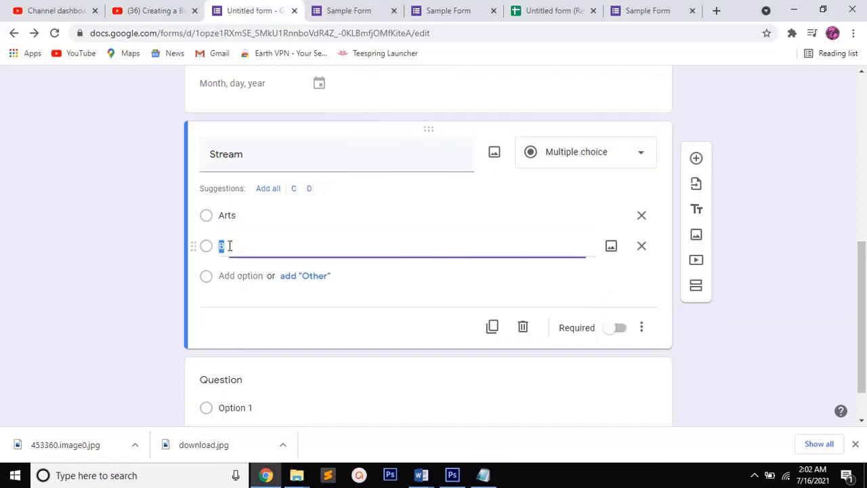
type("Comm")
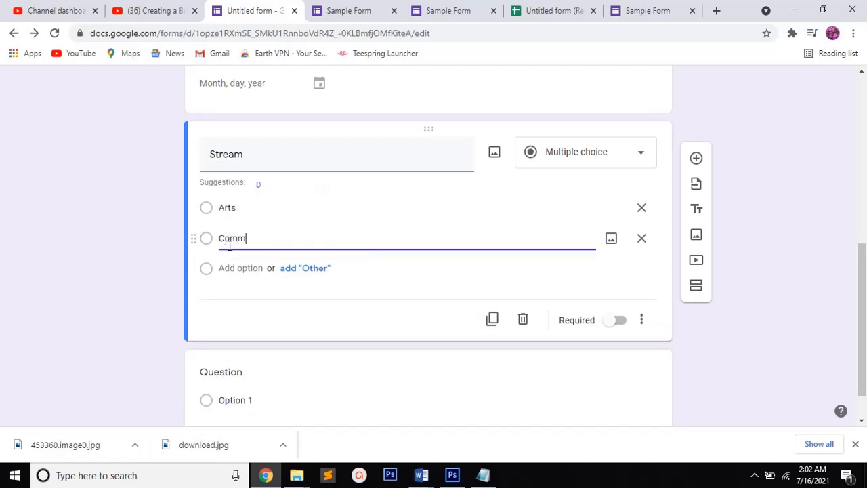
type("erce")
left_click(238, 268)
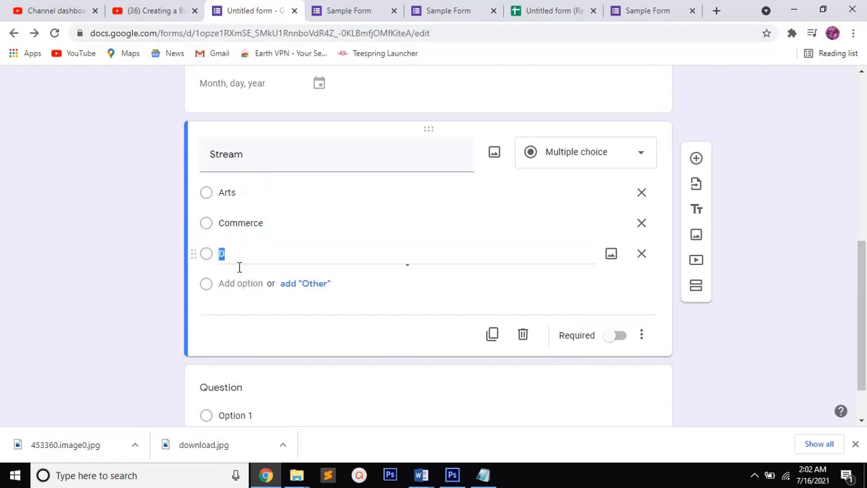
type("M")
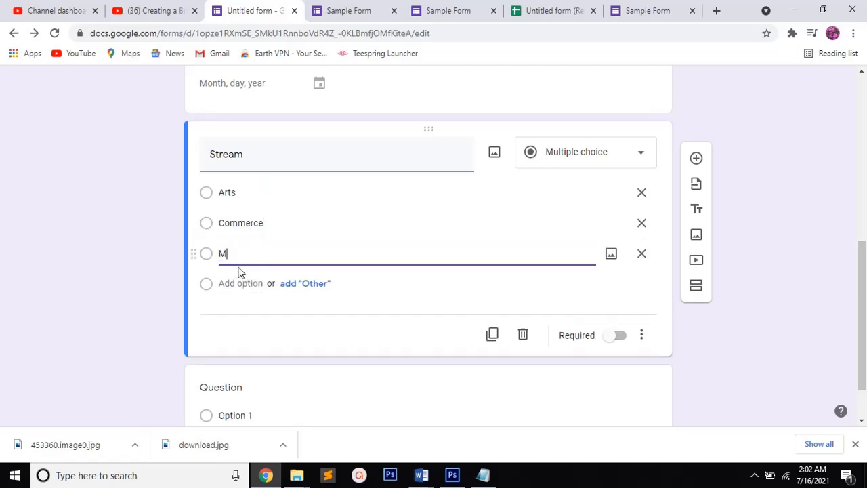
type("athematics")
Add "Science" as the fourth option of the Stream question and make the question required
left_click(235, 286)
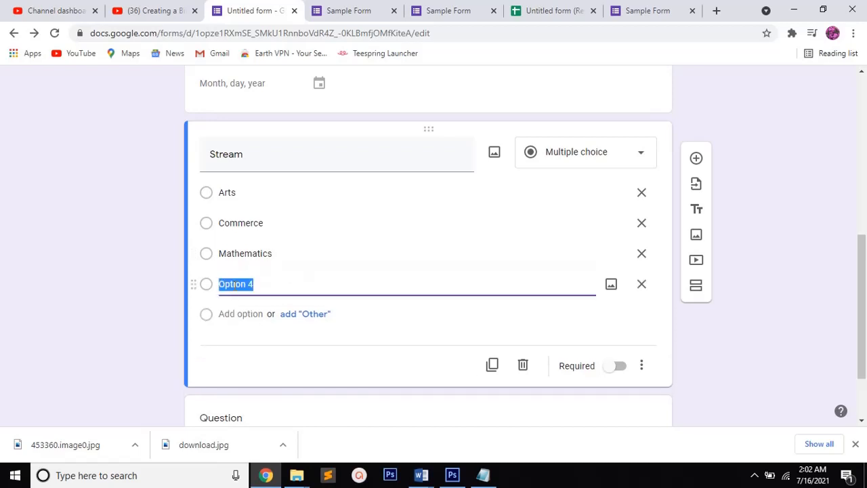
type("Science")
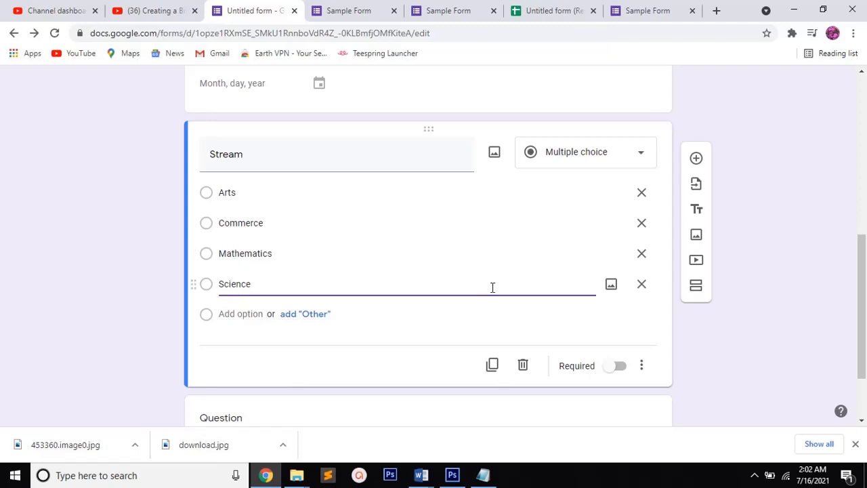
left_click(612, 371)
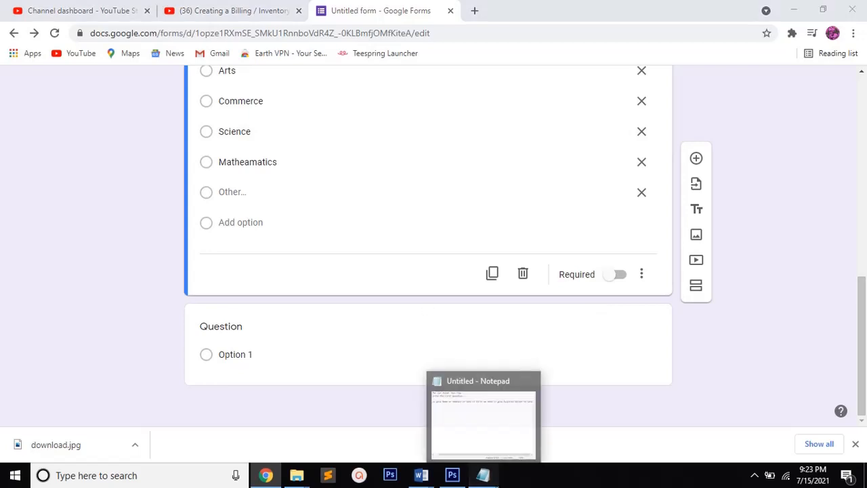
Switch to Notepad and write "for the optional question click" as a new paragraph below the Required note
left_click(483, 475)
key("Return")
key("Return")
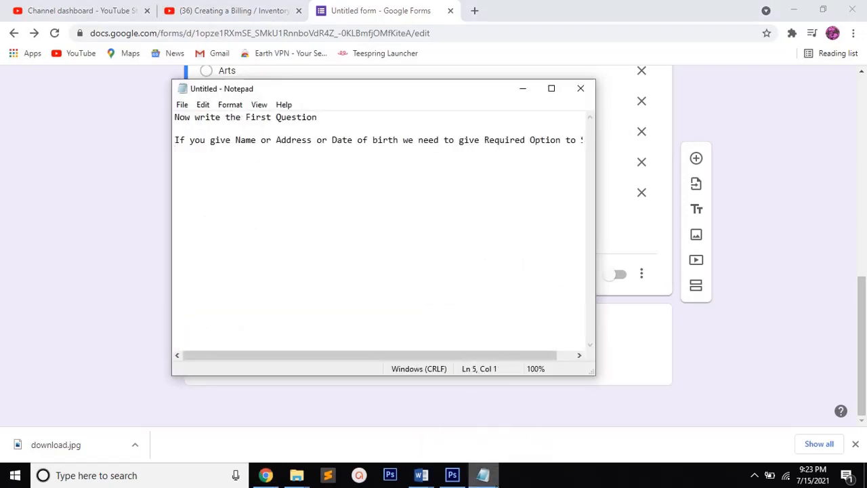
type("for the optional ")
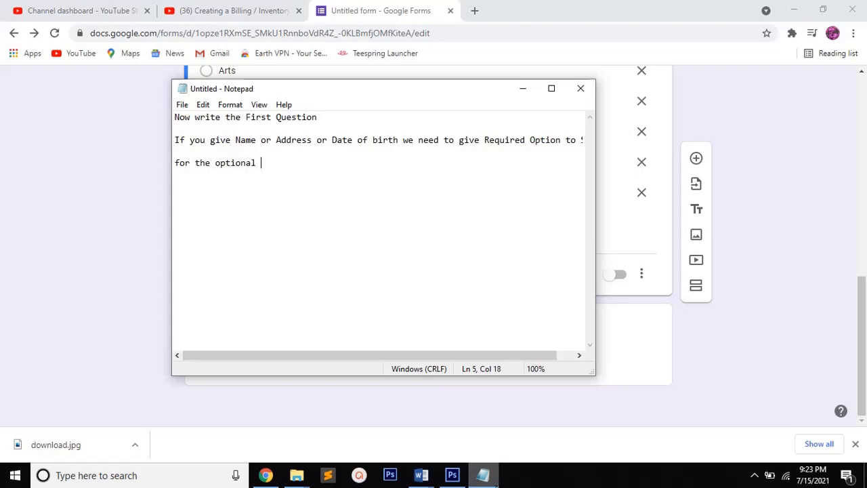
type("question click")
Write "Shuffle option" in the note, separated by a blank line from the text above
key("Return")
key("Return")
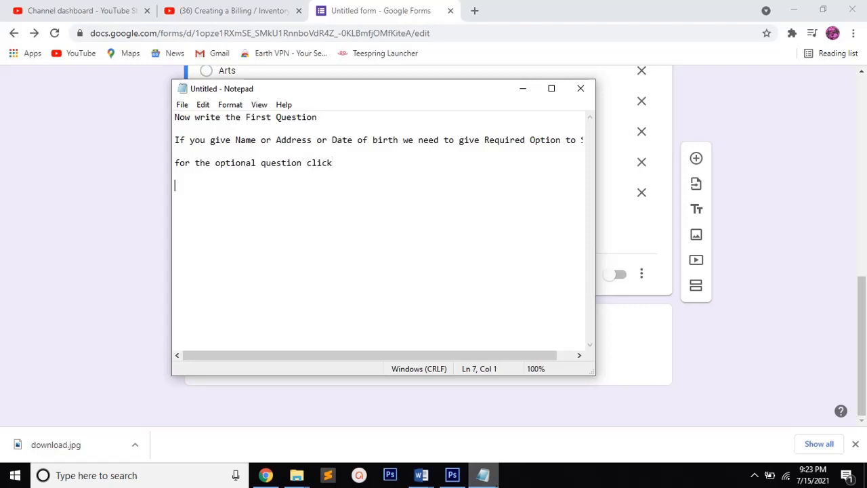
type("Shuffle option")
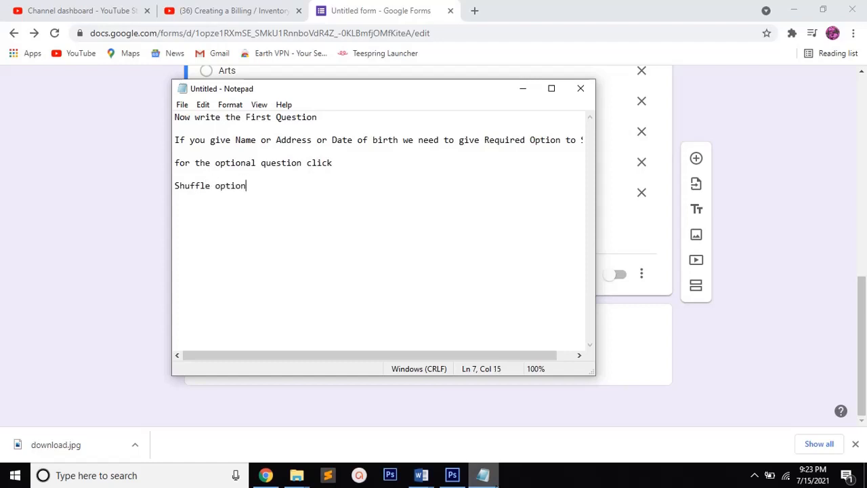
Minimize Notepad and turn on Shuffle option order for the question with the Arts and Commerce options
left_click(522, 89)
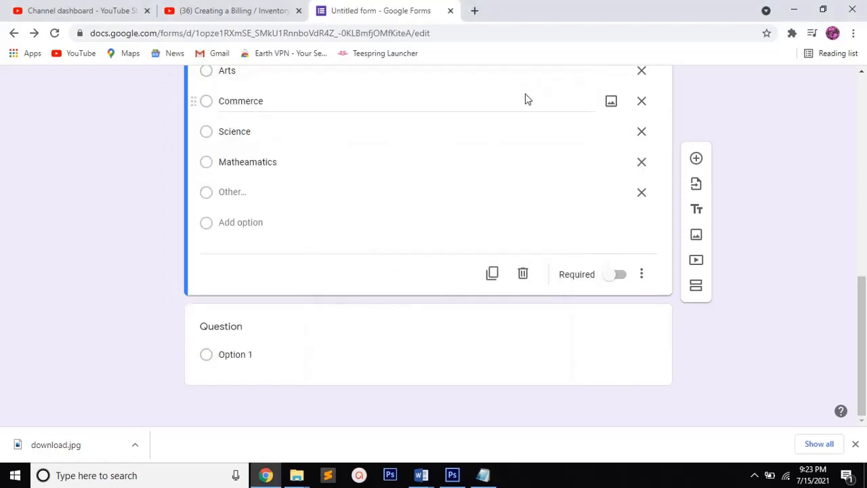
left_click(642, 275)
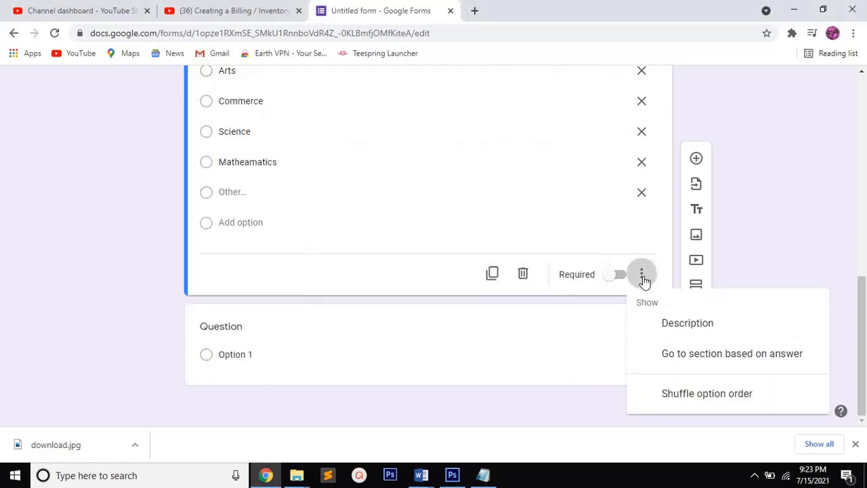
left_click(667, 396)
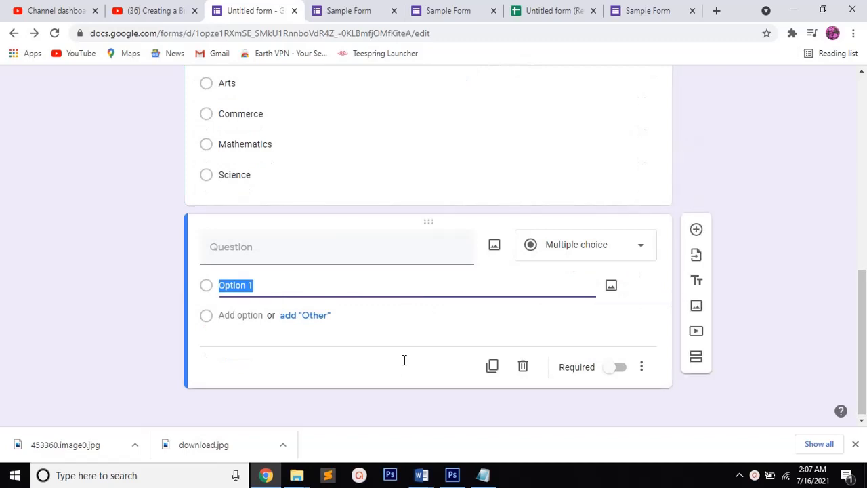
Open image insertion for the untitled question and examine the Camera, By URL, Photos, Google Drive and Google Image Search sources, dismissing the camera permission request
left_click(494, 247)
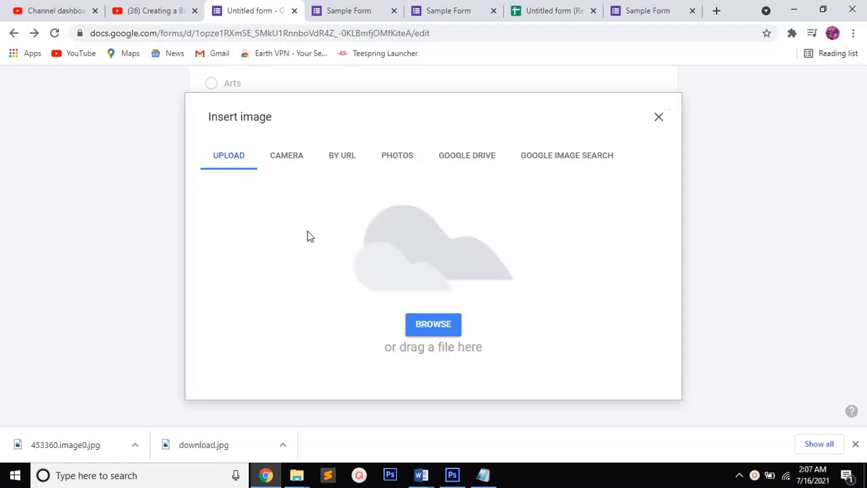
left_click(290, 160)
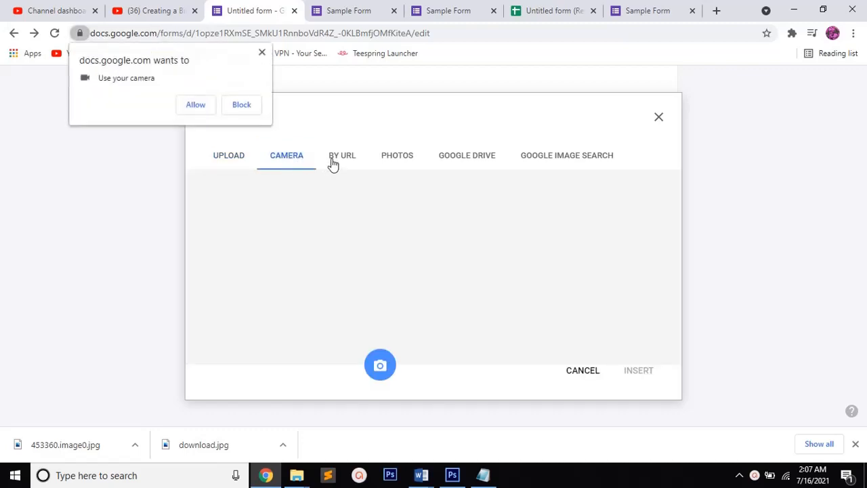
left_click(334, 160)
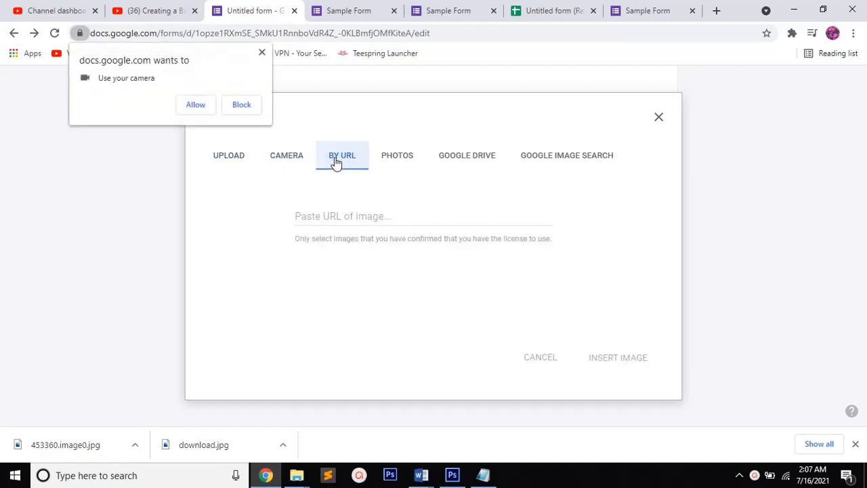
left_click(398, 156)
left_click(458, 162)
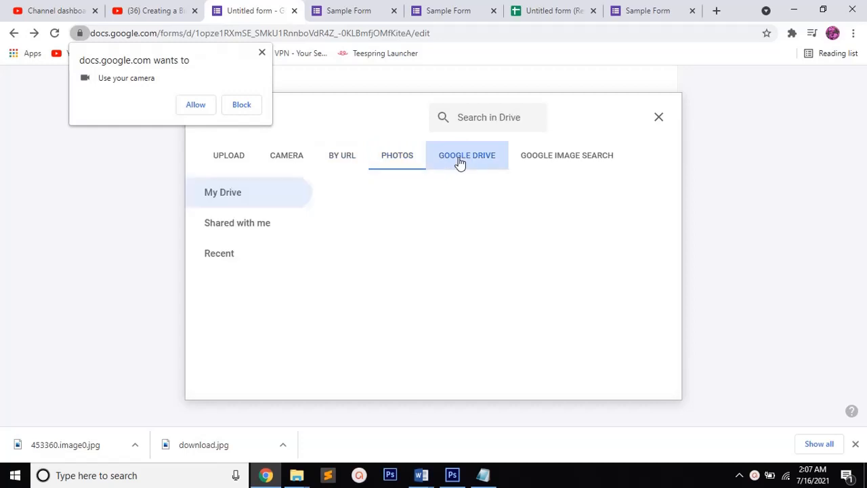
left_click(538, 161)
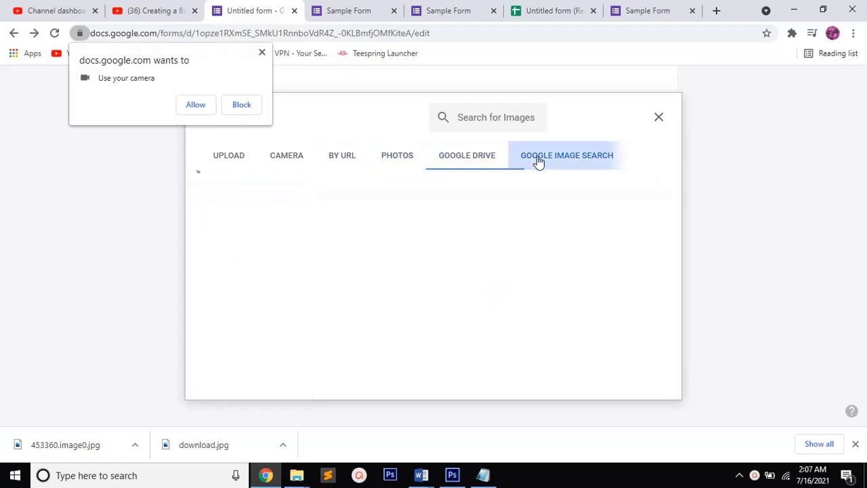
left_click(262, 54)
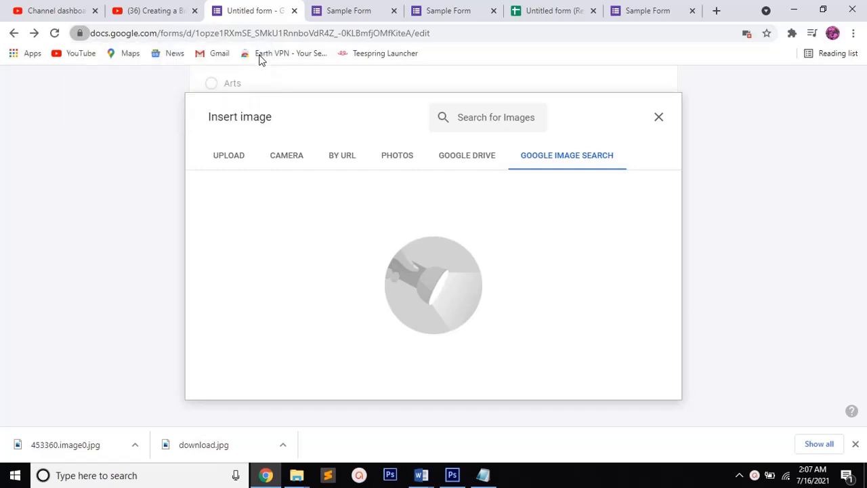
Upload the image 453360.image0.jpg from New folder to the untitled question and make the question required
left_click(235, 165)
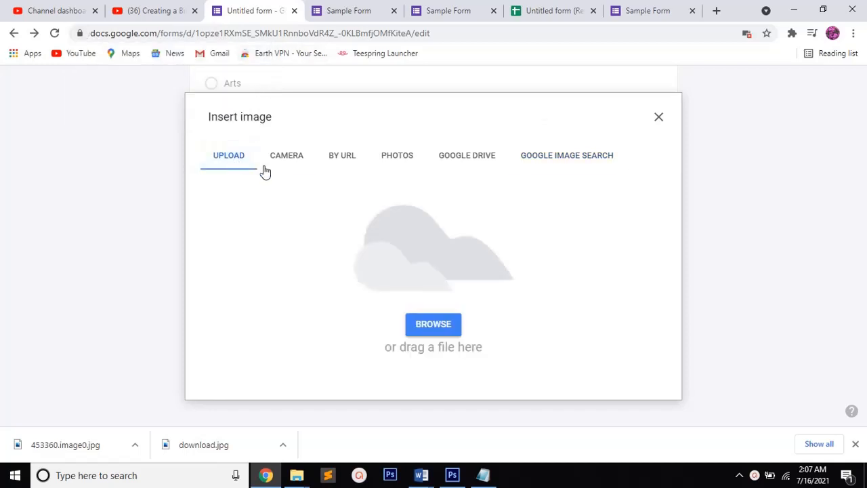
left_click(442, 329)
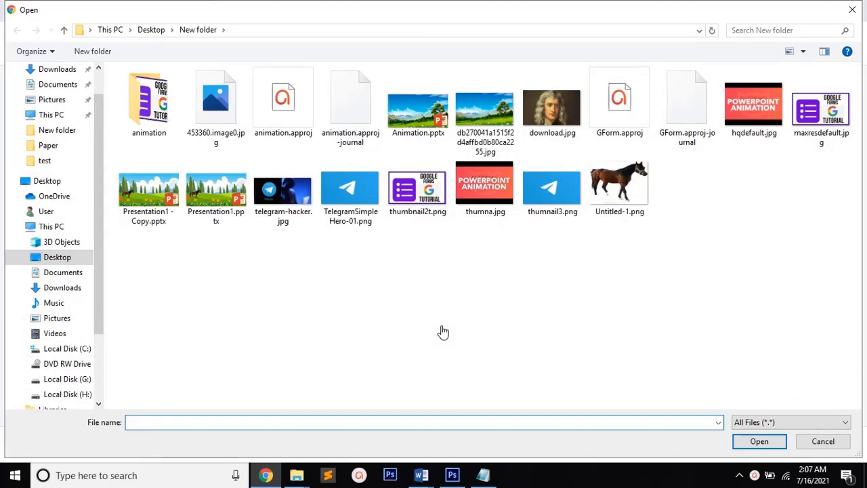
left_click(229, 110)
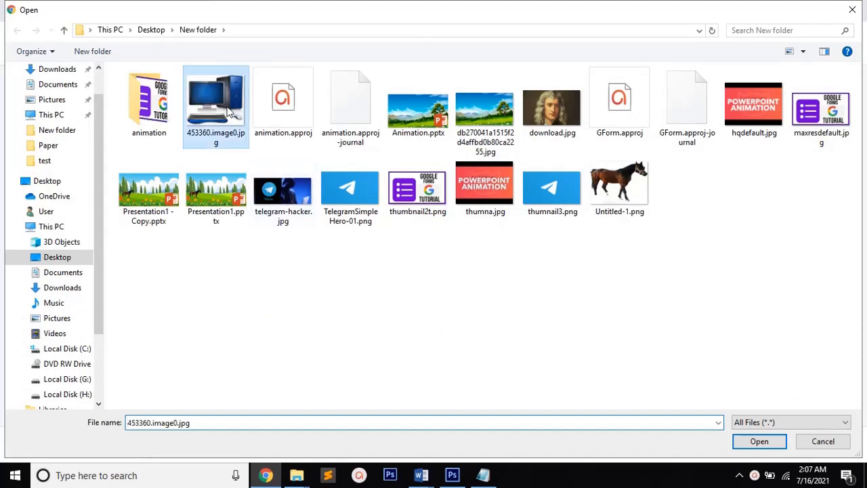
left_click(747, 441)
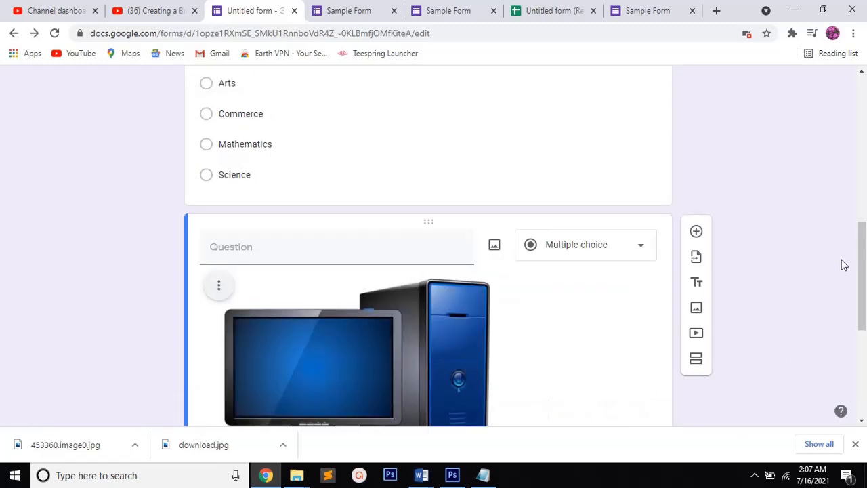
left_click_drag(865, 257, 861, 343)
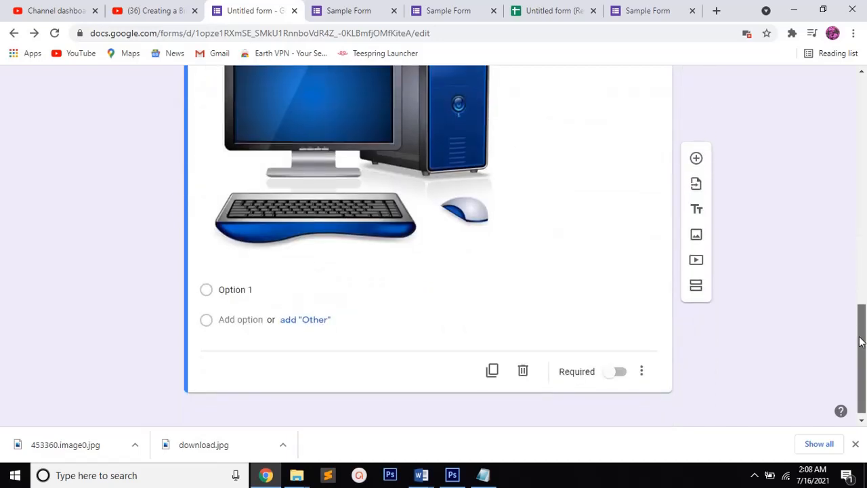
left_click(609, 377)
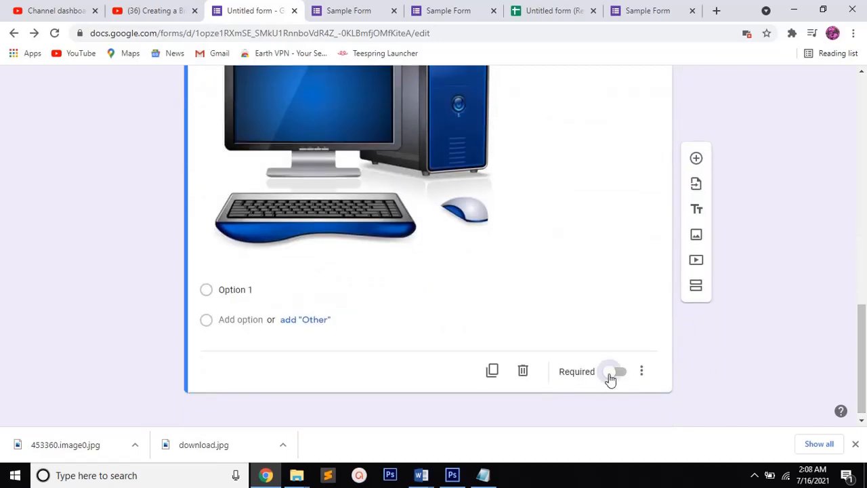
Shrink the computer image in the untitled question proportionally to a little over half its inserted width
left_click(447, 194)
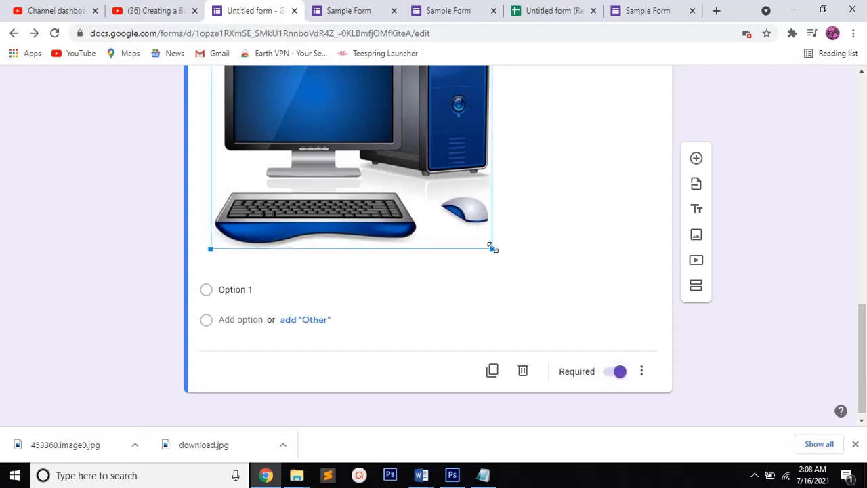
left_click_drag(493, 249, 486, 244)
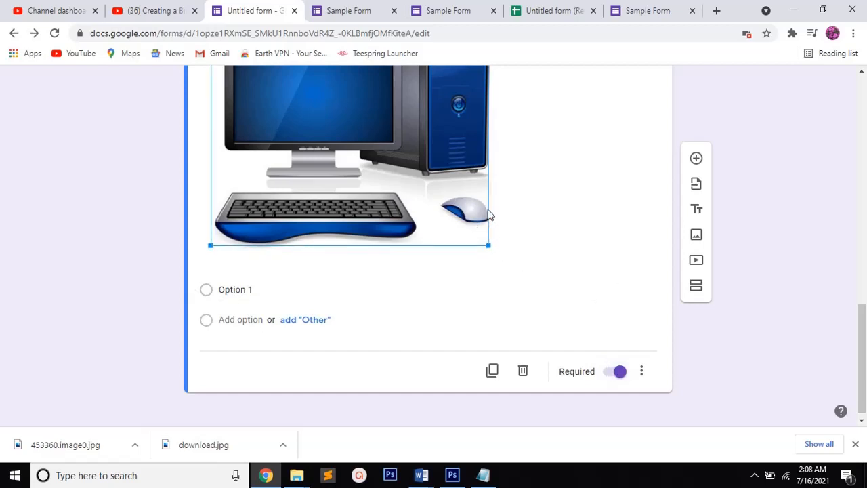
left_click_drag(487, 191, 474, 151)
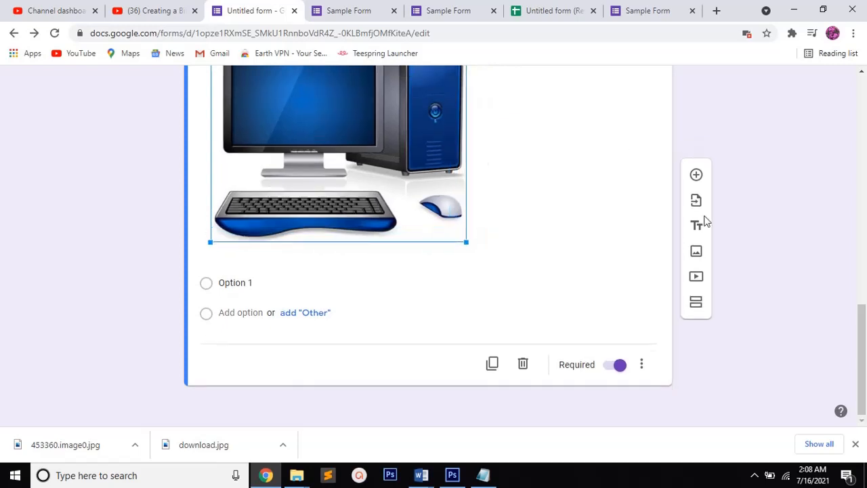
scroll(864, 347, "up", 3)
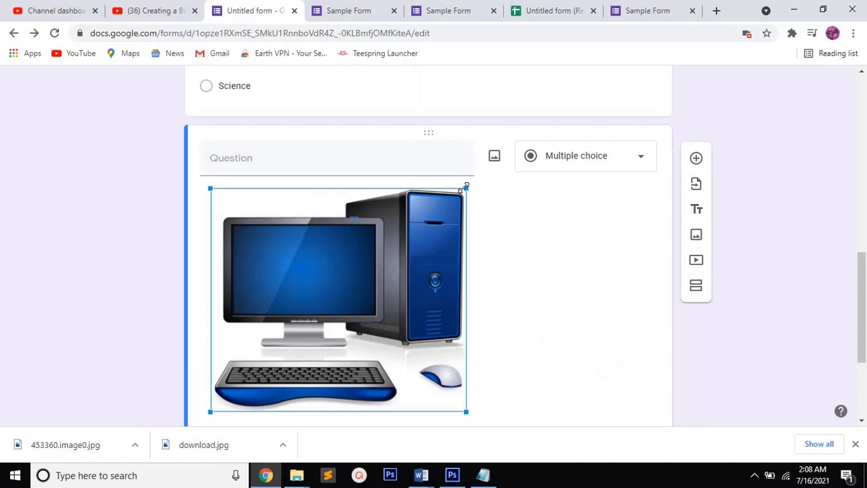
left_click_drag(466, 186, 421, 270)
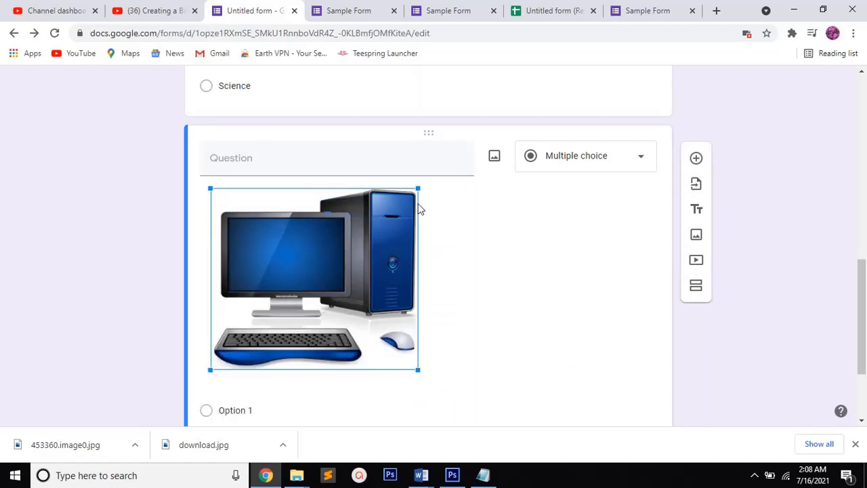
left_click_drag(412, 202, 397, 229)
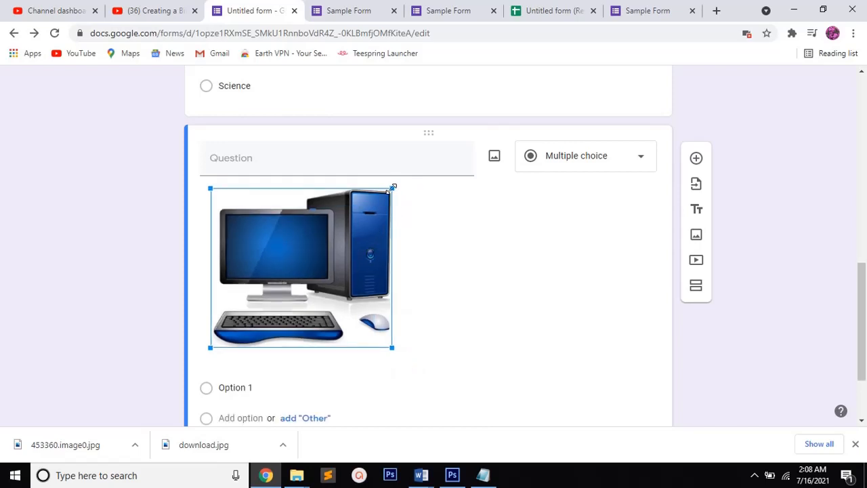
left_click_drag(393, 187, 368, 226)
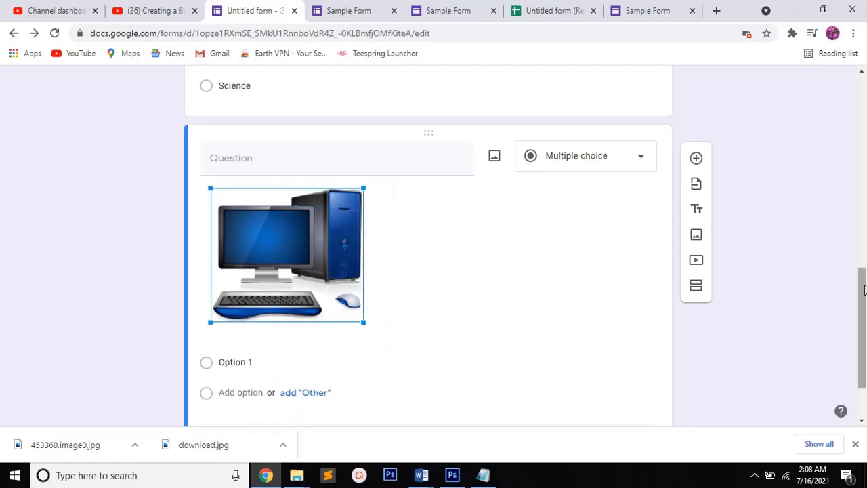
Preview the Sample Form as respondents see it, then return to the form editor
mouse_move(864, 289)
left_mouse_down()
mouse_move(864, 316)
mouse_move(864, 274)
left_mouse_up()
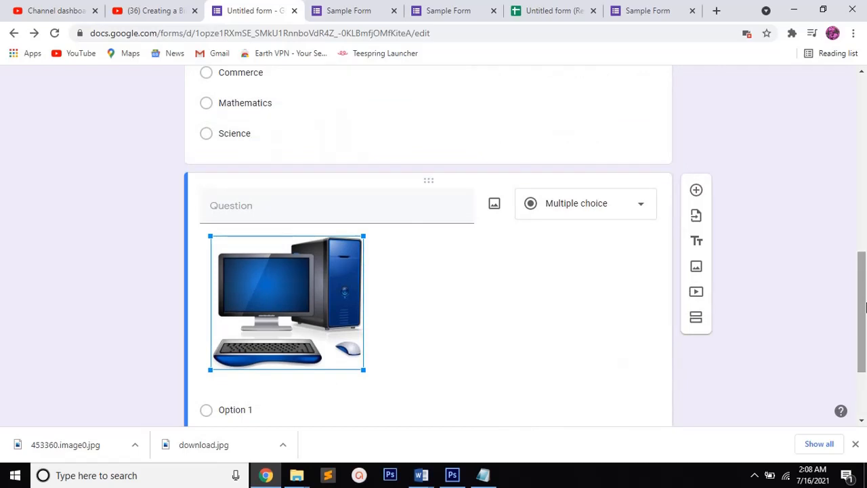
left_click_drag(865, 307, 865, 95)
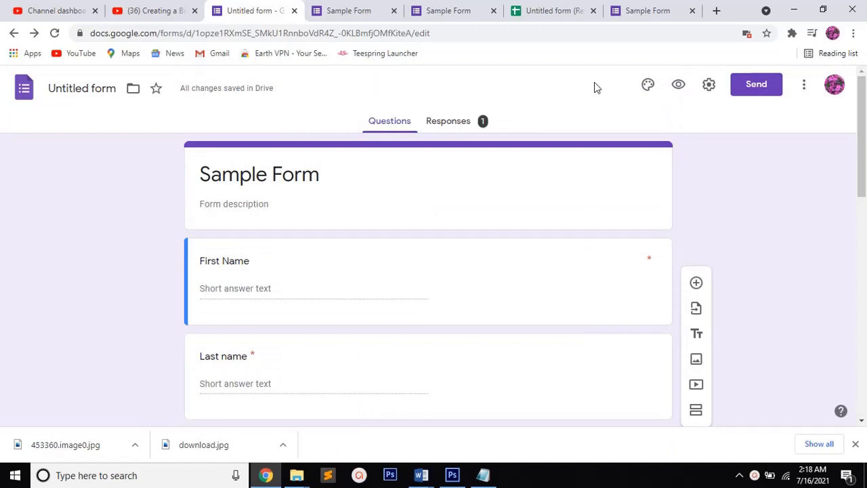
left_click(678, 88)
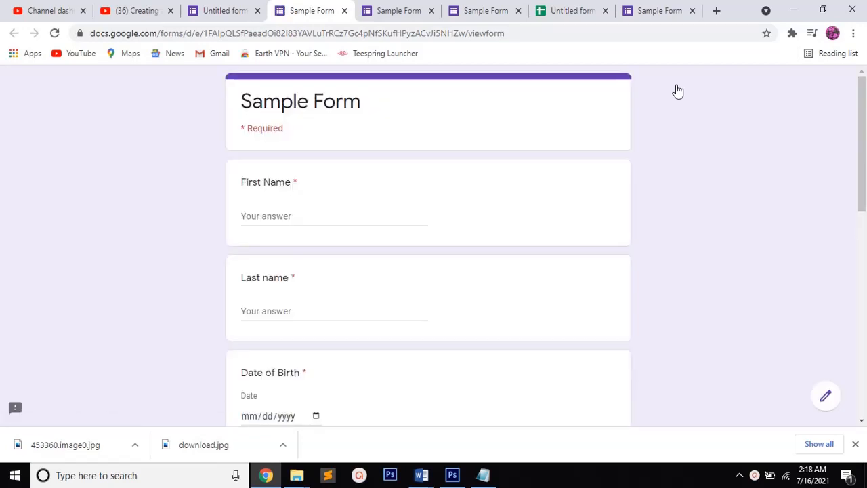
mouse_move(861, 132)
left_mouse_down()
mouse_move(864, 338)
mouse_move(861, 132)
left_mouse_up()
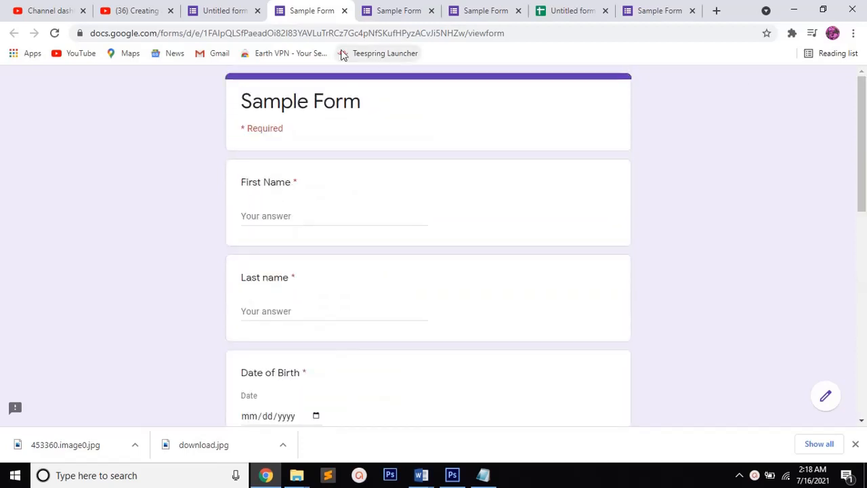
left_click(235, 10)
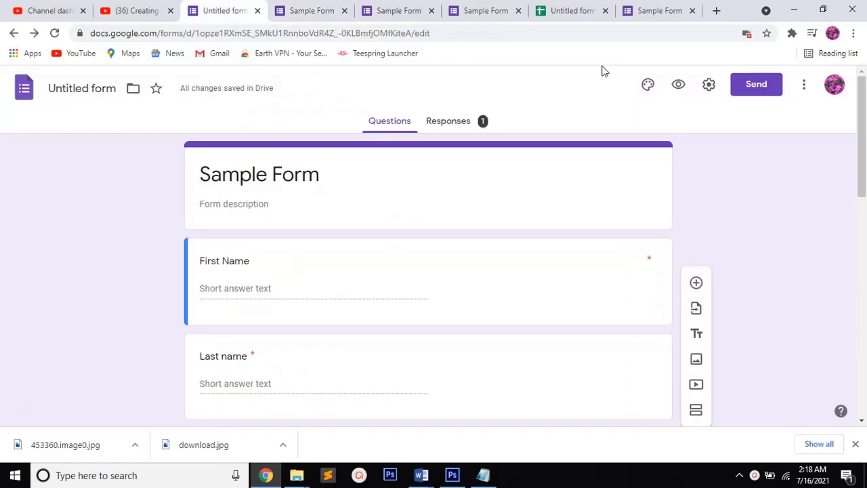
Open the theme options and try the red, orange, light blue, green and teal theme colors on the form
left_click(648, 86)
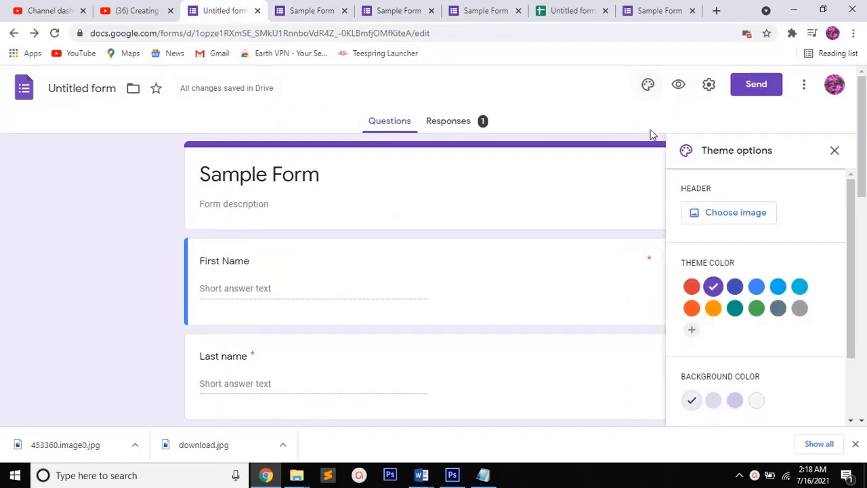
left_click(692, 287)
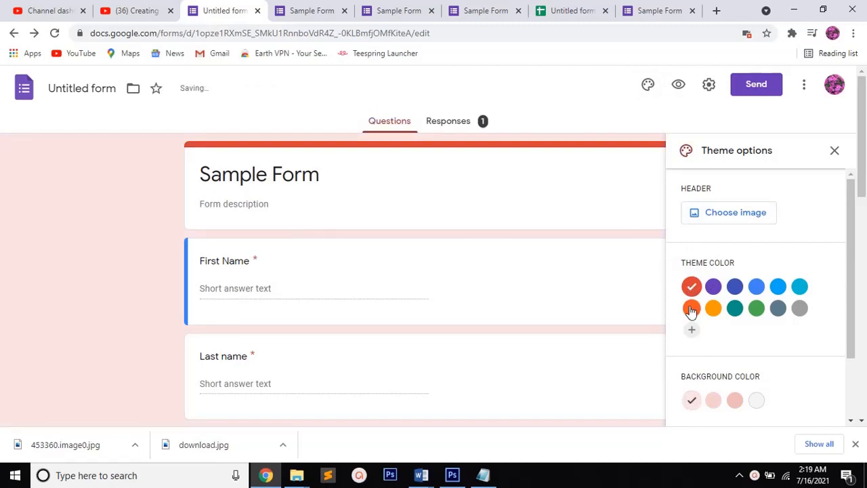
left_click(691, 309)
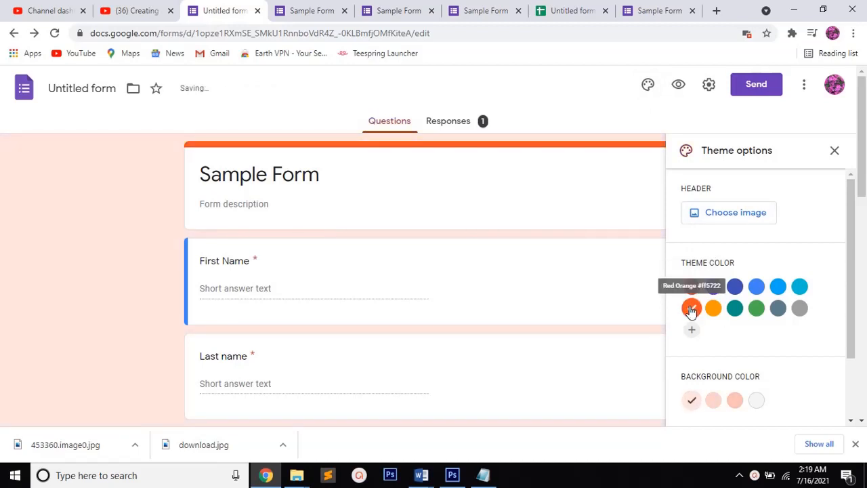
left_click(778, 288)
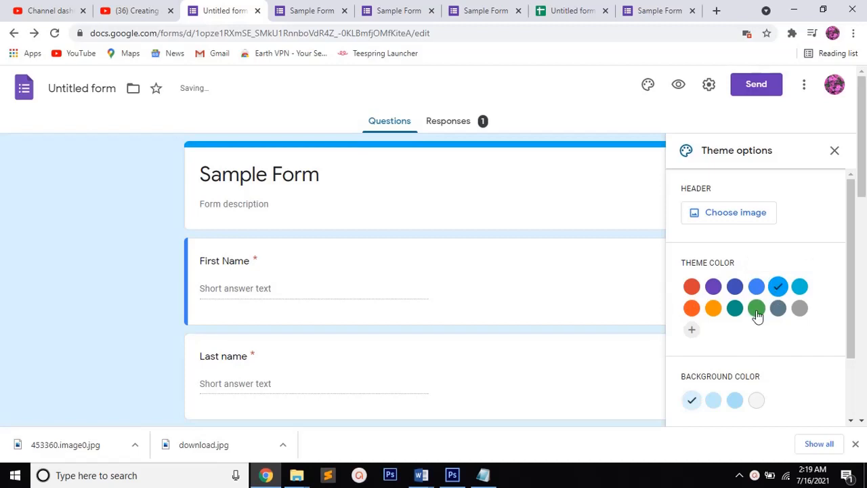
left_click(755, 313)
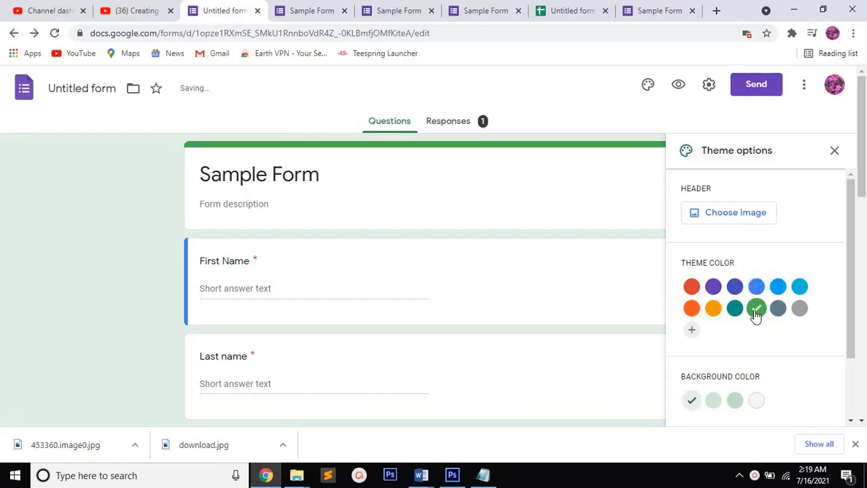
left_click(736, 309)
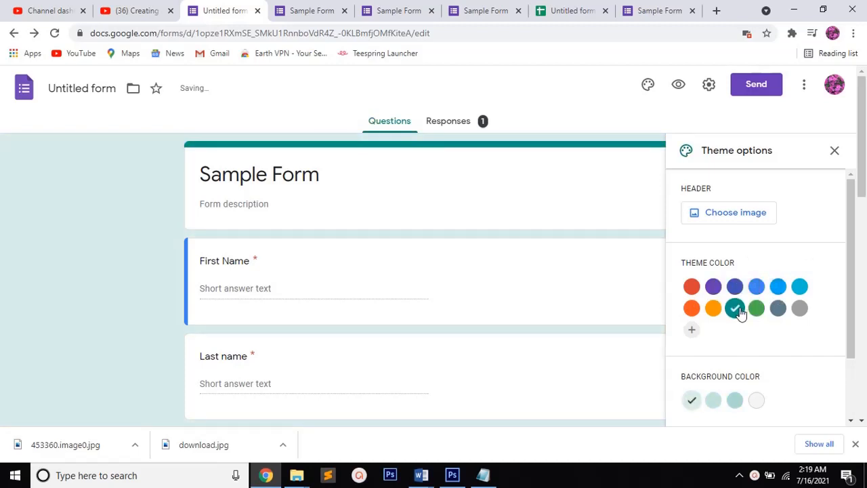
Switch to Notepad, write "select the colour and change the theme" below the Shuffle option note, and minimize Notepad
left_click(485, 475)
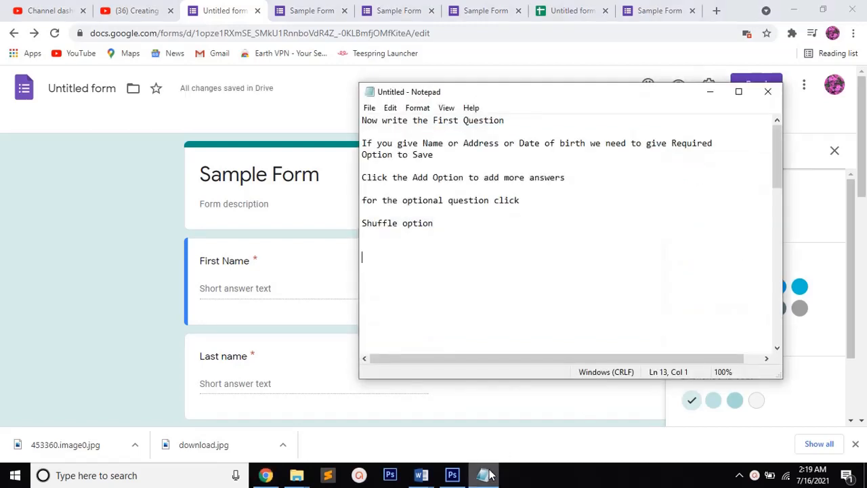
type("select the ")
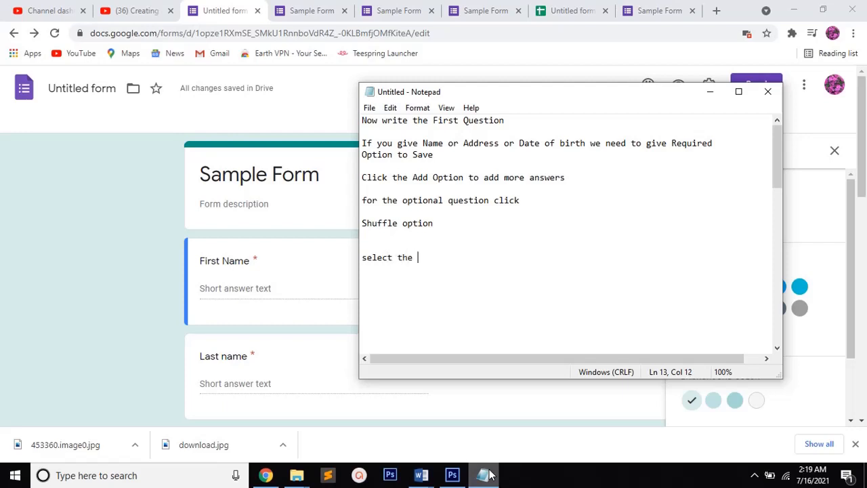
type("colour and chan")
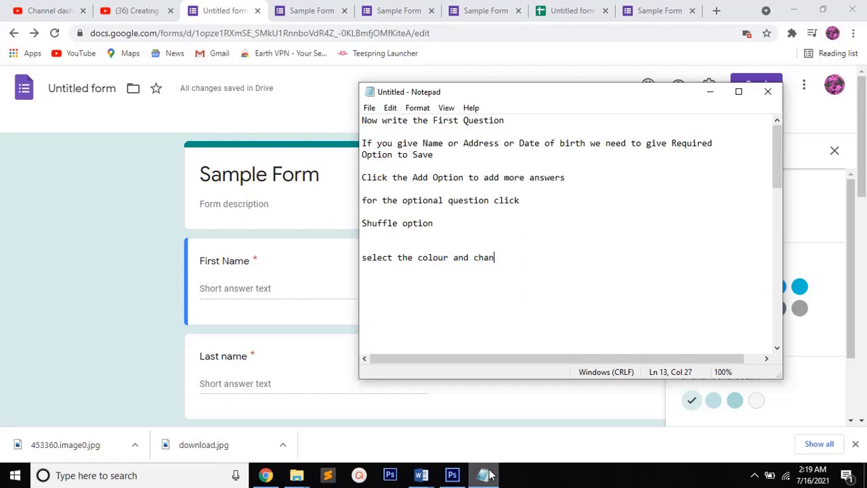
type("ge the theme")
left_click(719, 99)
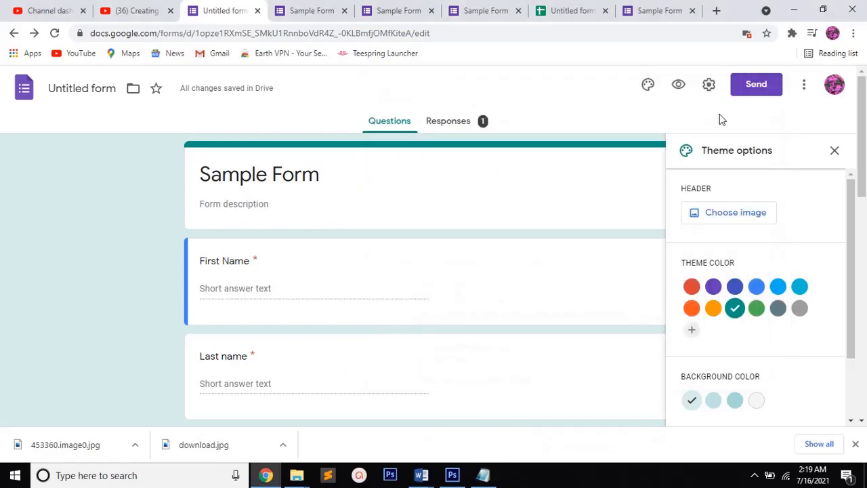
Set the form's theme color to Purple #673ab7, check it on the questions, and close the theme options
left_click(714, 286)
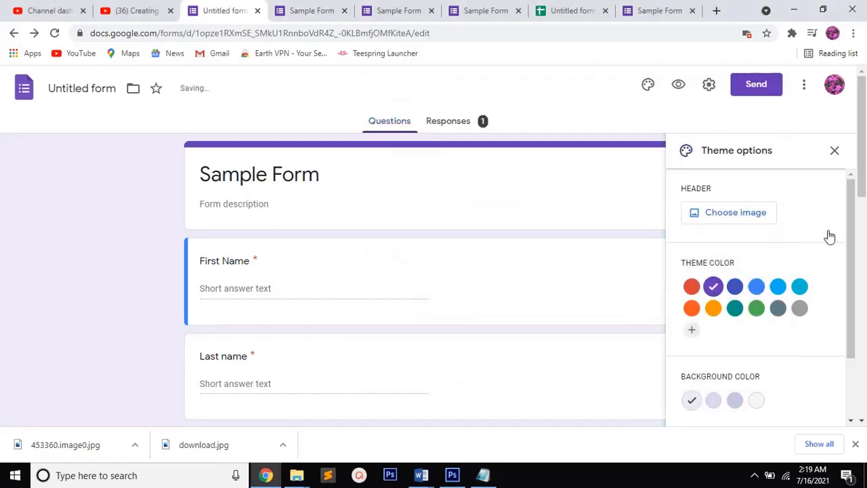
scroll(864, 227, "down", 2)
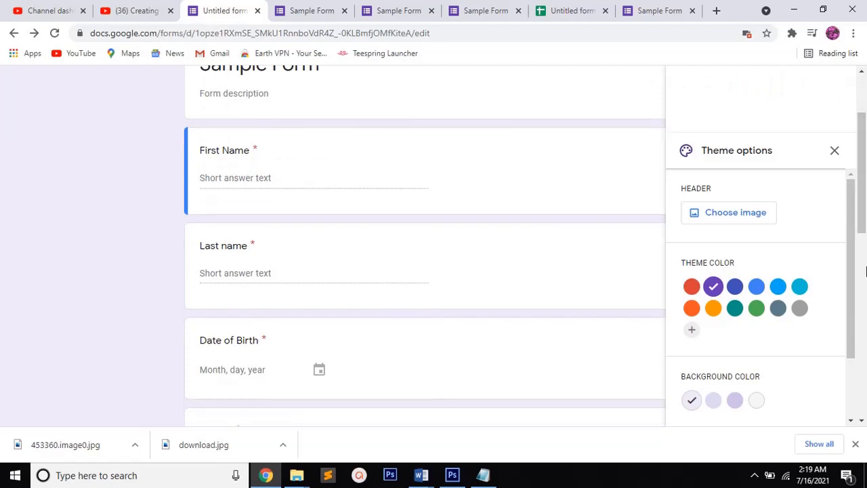
left_click_drag(864, 227, 864, 122)
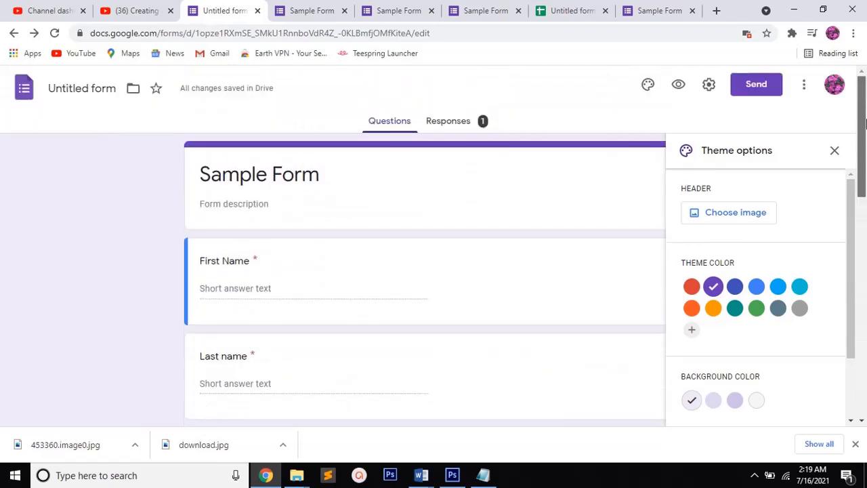
left_click(835, 153)
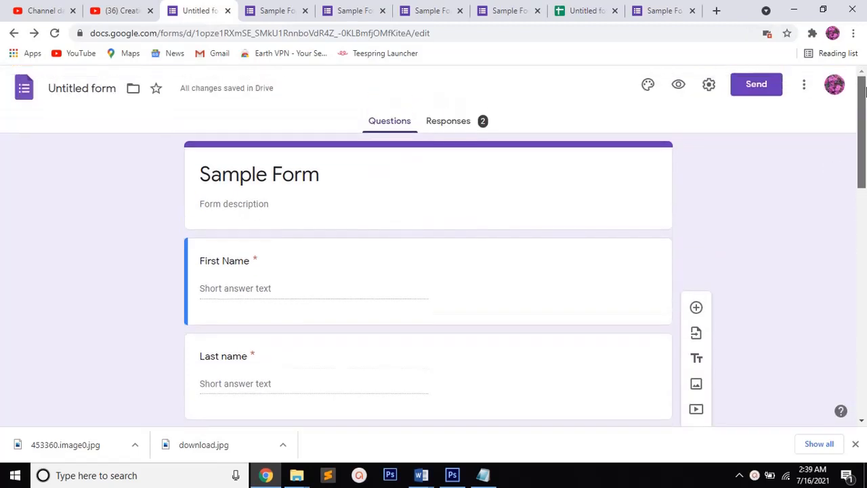
Open the form preview and answer First Name with "AAAAA" and Last name with "ZZZZZ"
left_click(680, 85)
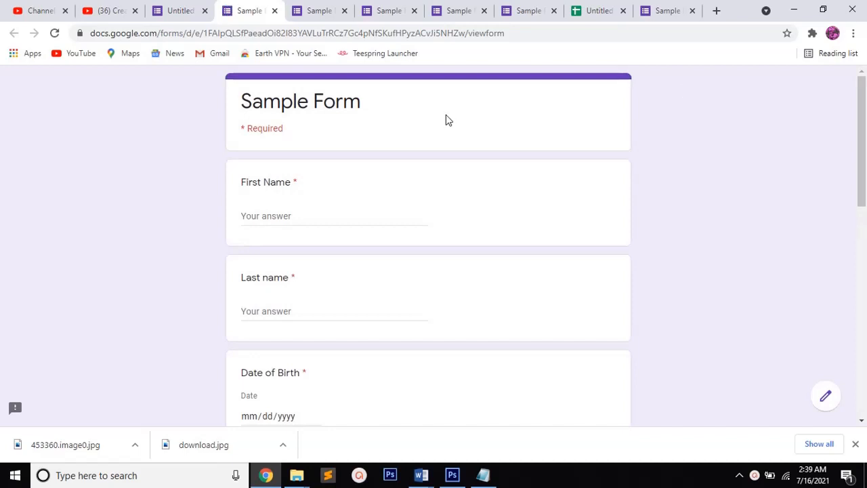
left_click(269, 215)
type("AAAAA")
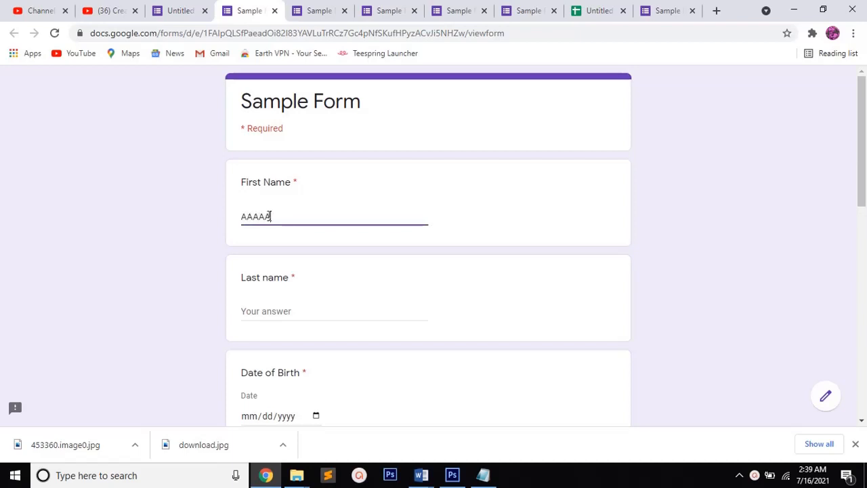
left_click(250, 311)
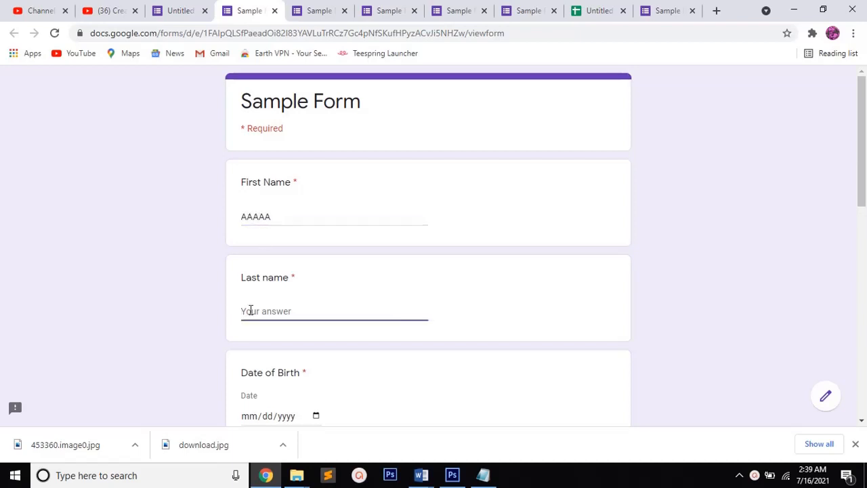
type("ZZZZZ")
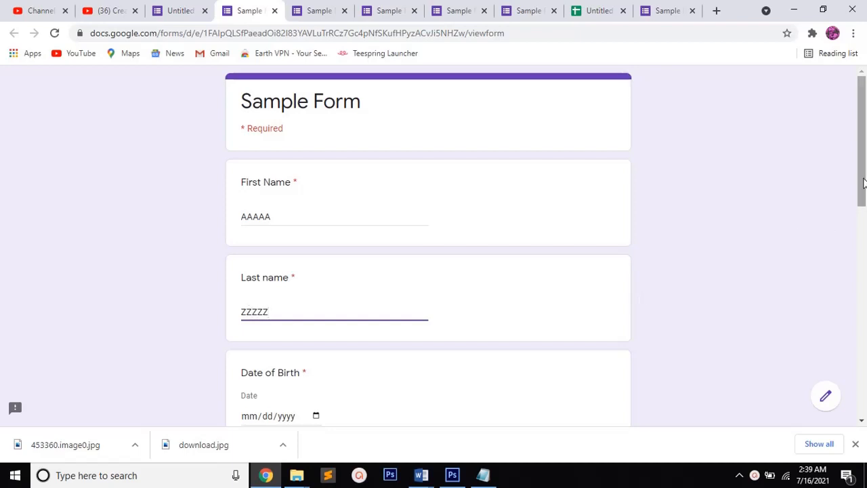
Pick a date of birth from the calendar and choose Mathematics as the Stream
scroll(863, 182, "down", 3)
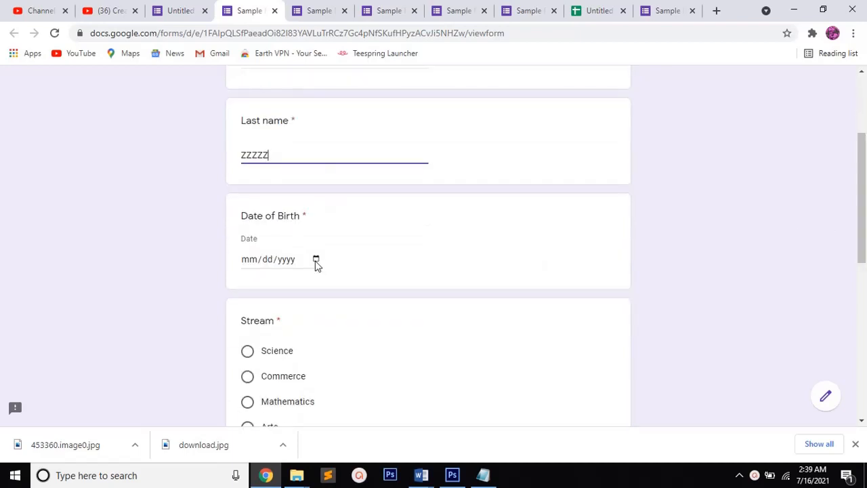
left_click(316, 260)
left_click(316, 260)
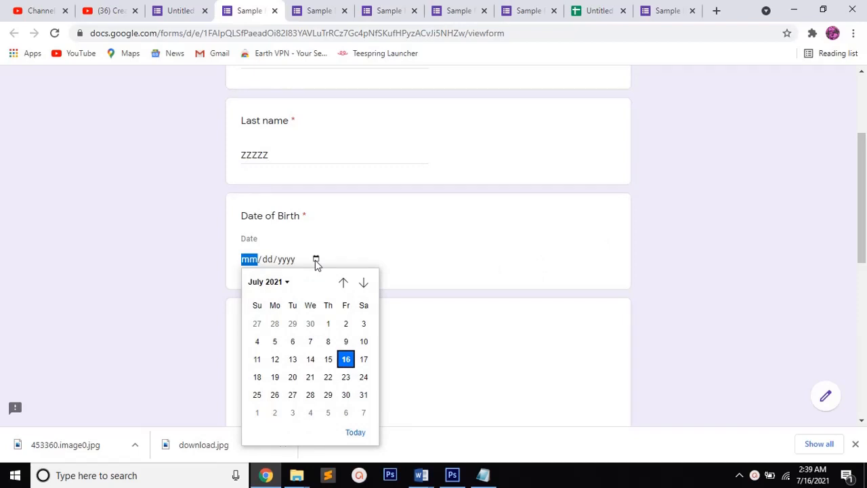
left_click(274, 359)
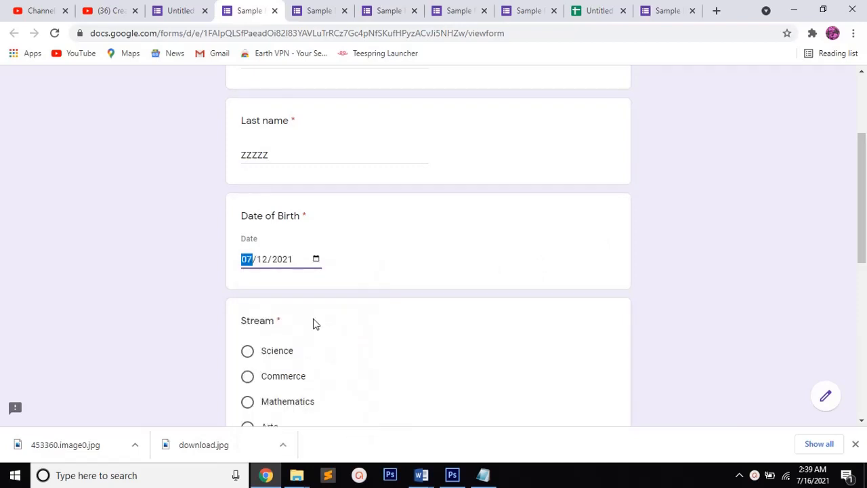
left_click(248, 403)
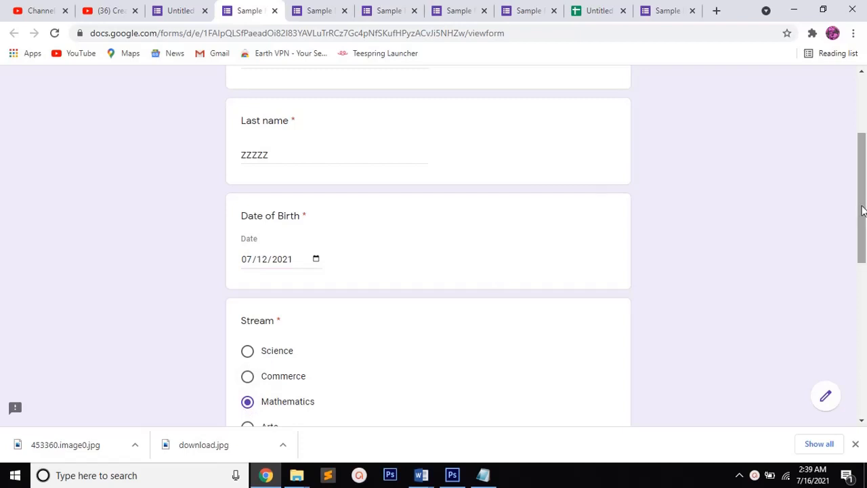
Choose option B for the computer image question and submit the form
left_click_drag(862, 211, 858, 350)
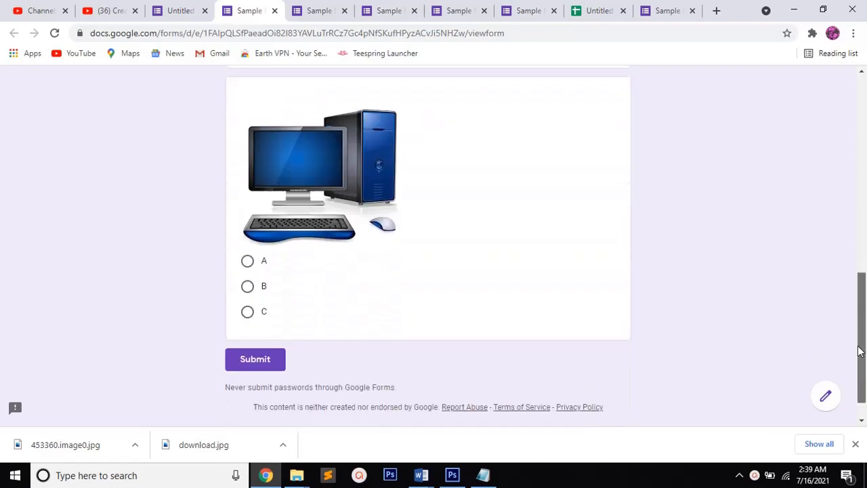
left_click(247, 290)
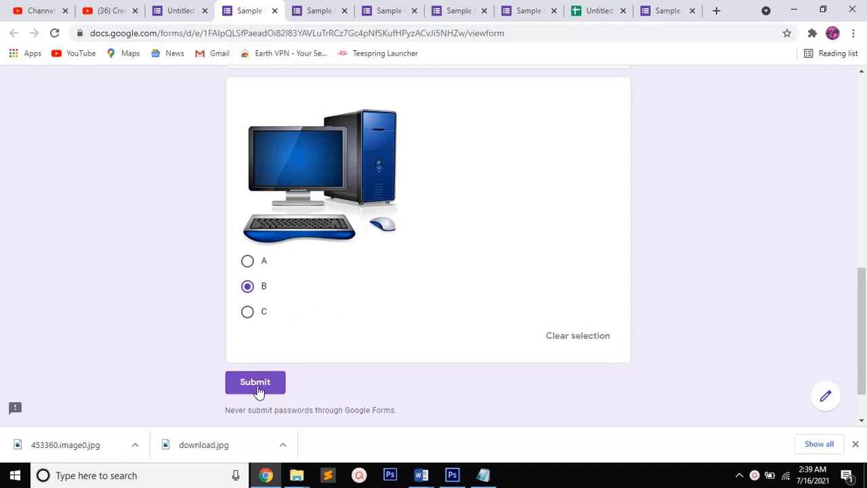
left_click(257, 387)
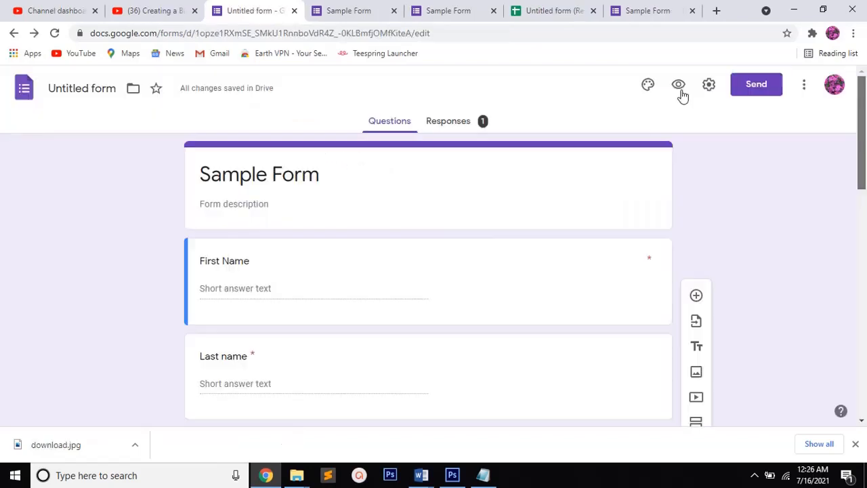
Review the summary of the form's responses in the editor and open the linked response spreadsheet
left_click(440, 123)
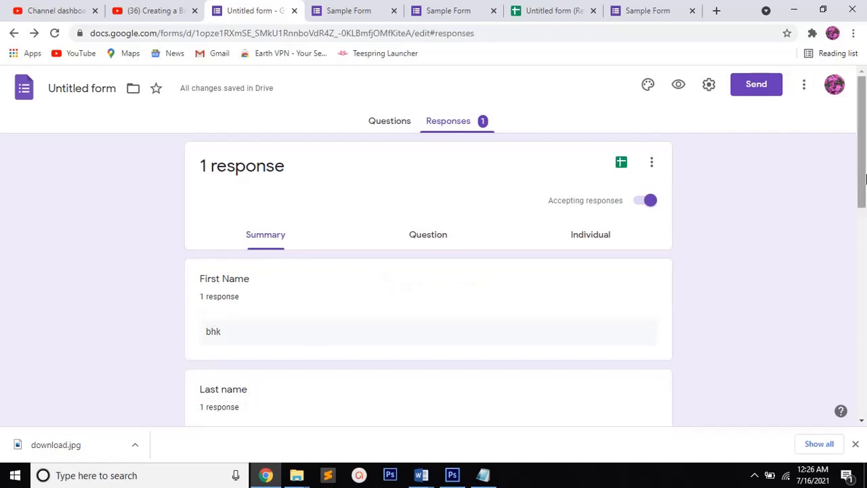
left_click_drag(865, 177, 857, 296)
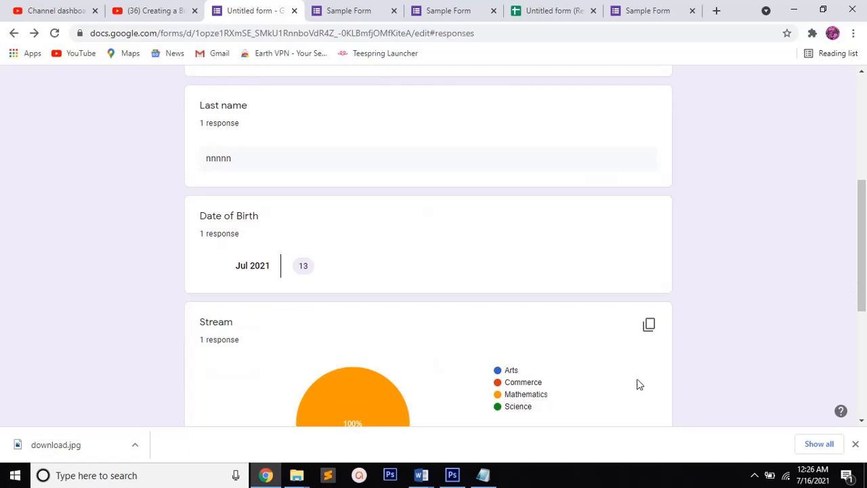
left_click_drag(864, 264, 861, 158)
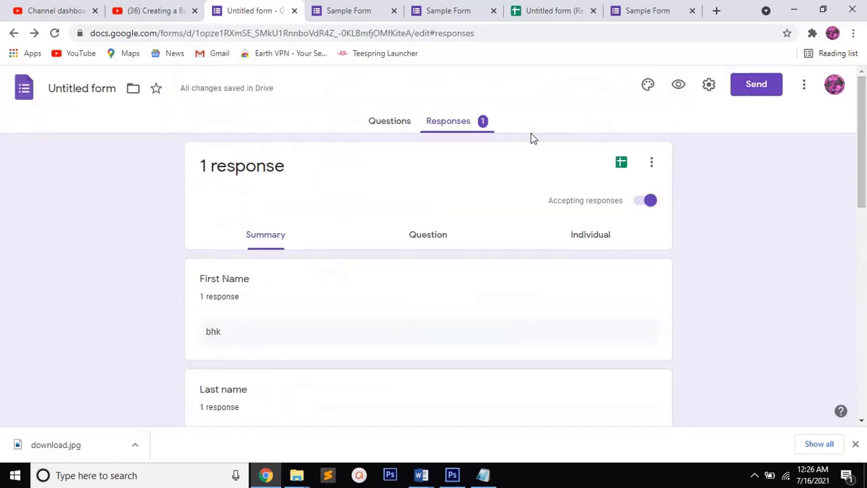
left_click(620, 166)
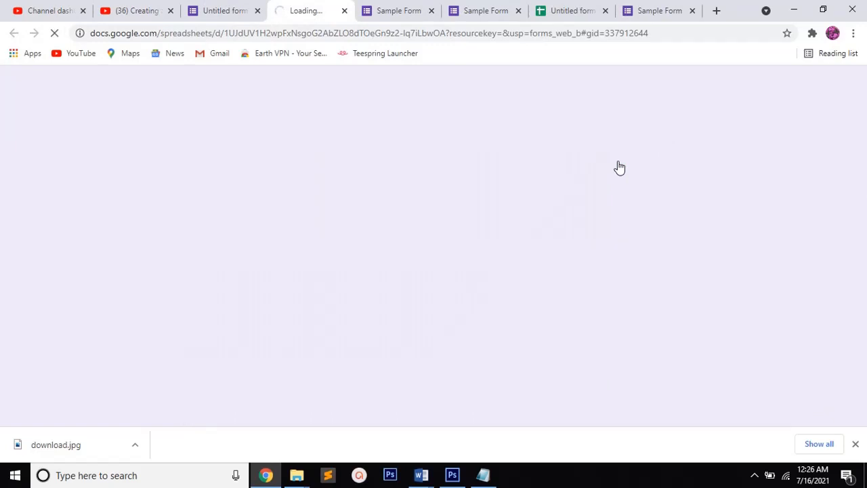
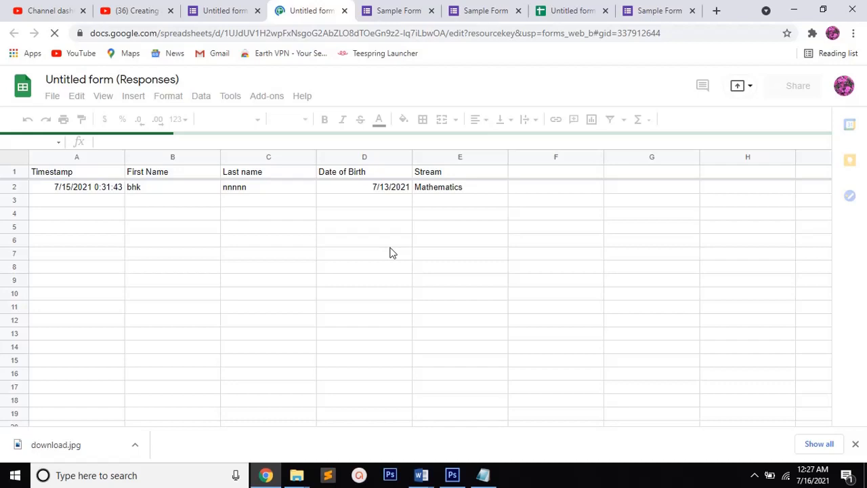
Close the response spreadsheet and enable Collect emails, Limit to 1 response, and See summary charts and text responses in the form's general settings
key("ctrl+w")
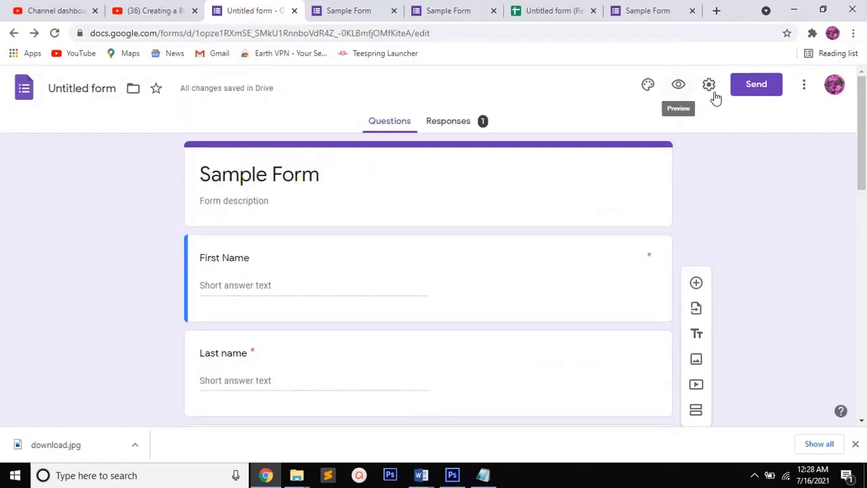
left_click(709, 88)
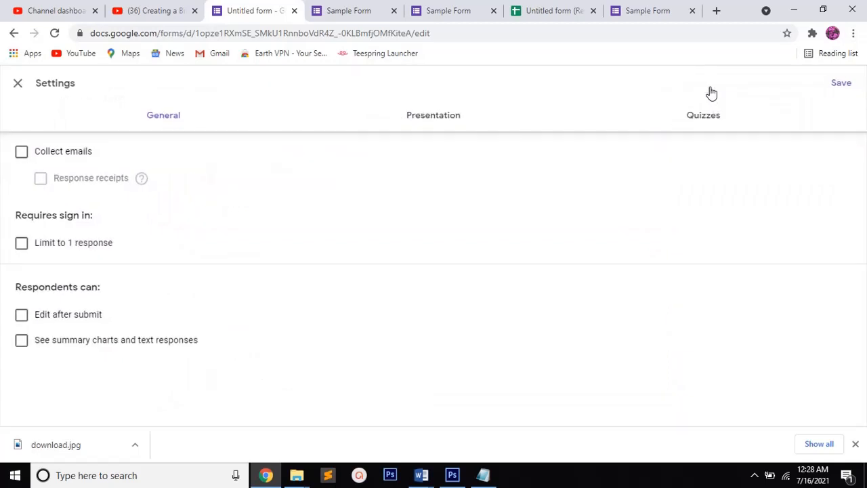
left_click(24, 154)
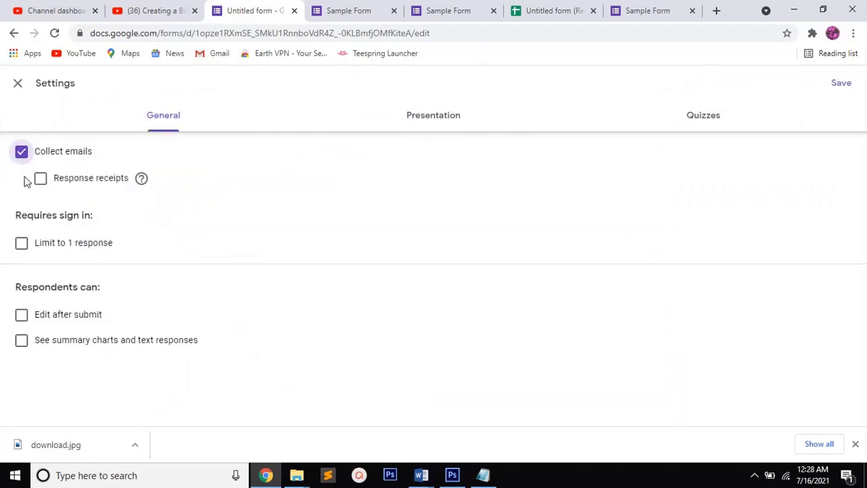
left_click(22, 245)
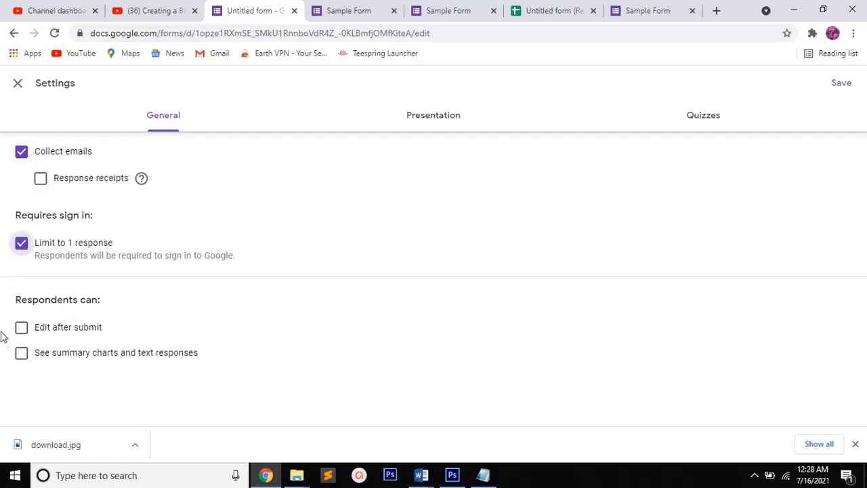
left_click(21, 356)
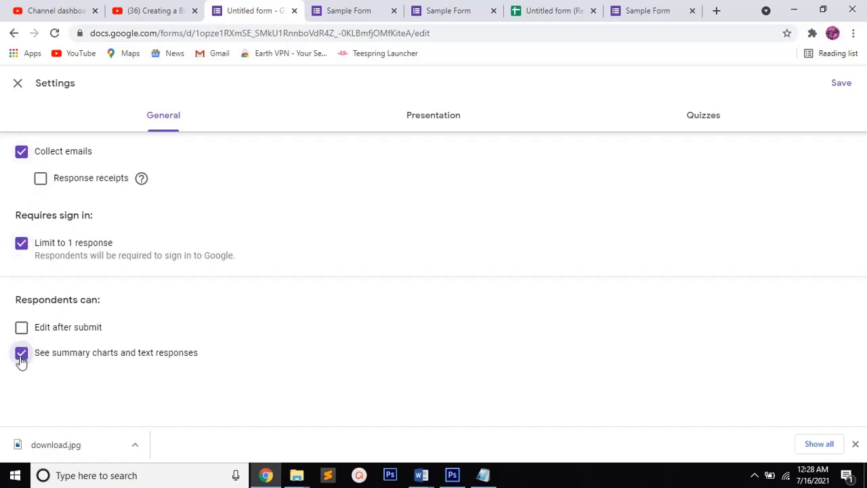
Enable Show progress bar in the presentation settings, then turn on Make this a quiz and look over the quiz options
left_click(432, 115)
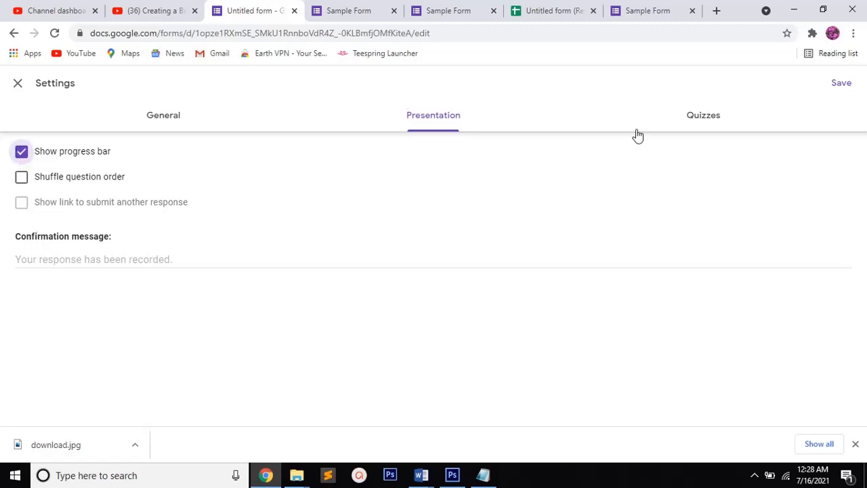
left_click(706, 118)
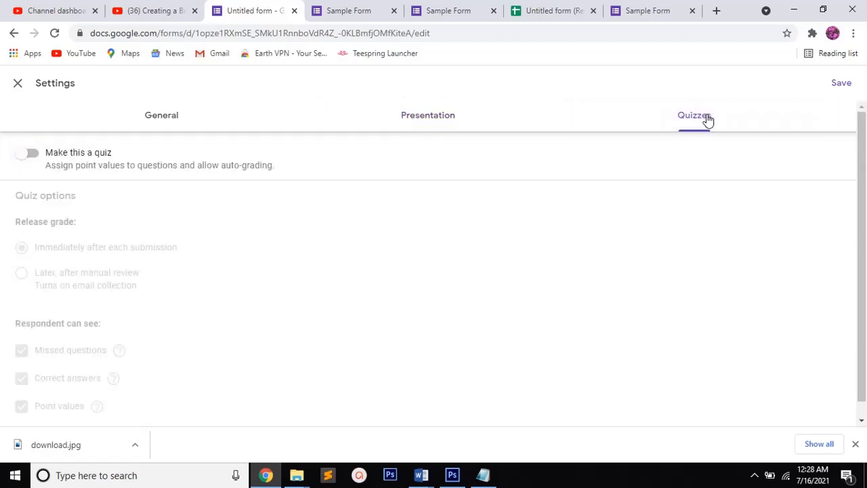
left_click(21, 156)
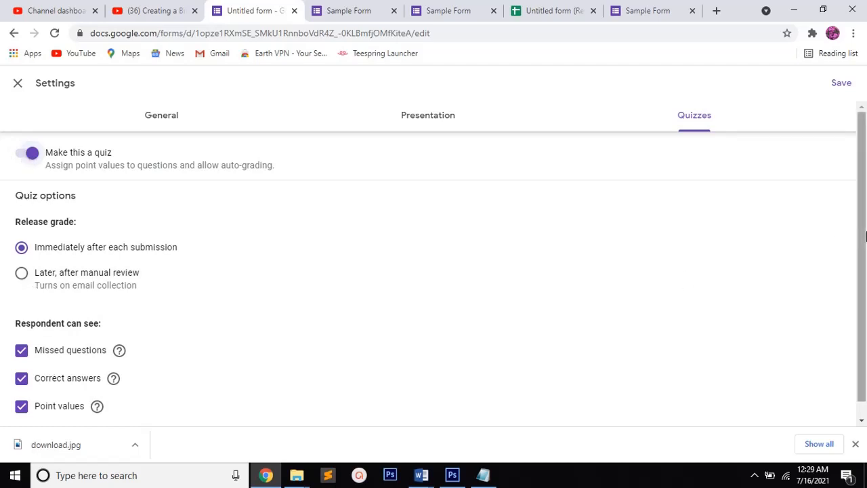
left_click_drag(866, 257, 865, 365)
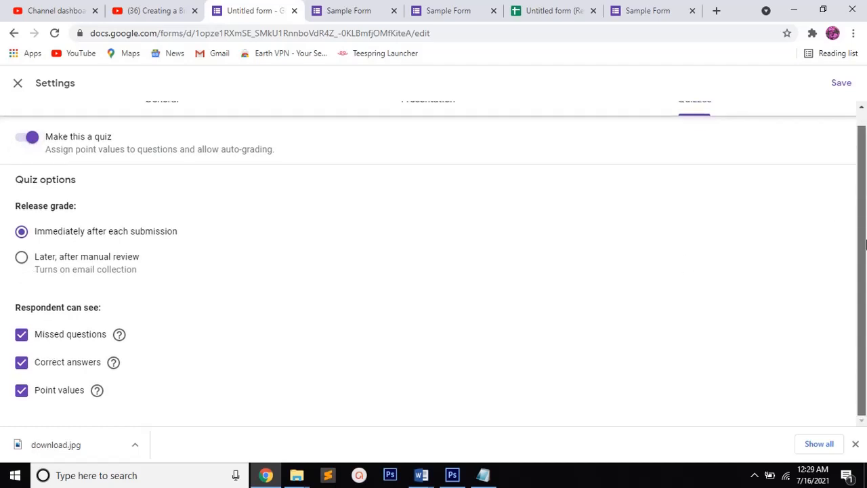
left_click_drag(866, 259, 865, 152)
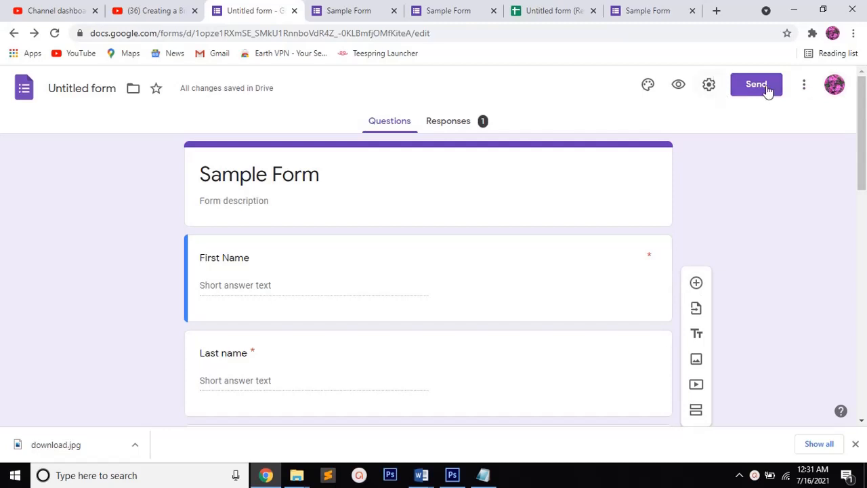
Open the form's sending options, enable Collect emails, and choose sharing via link
left_click(767, 87)
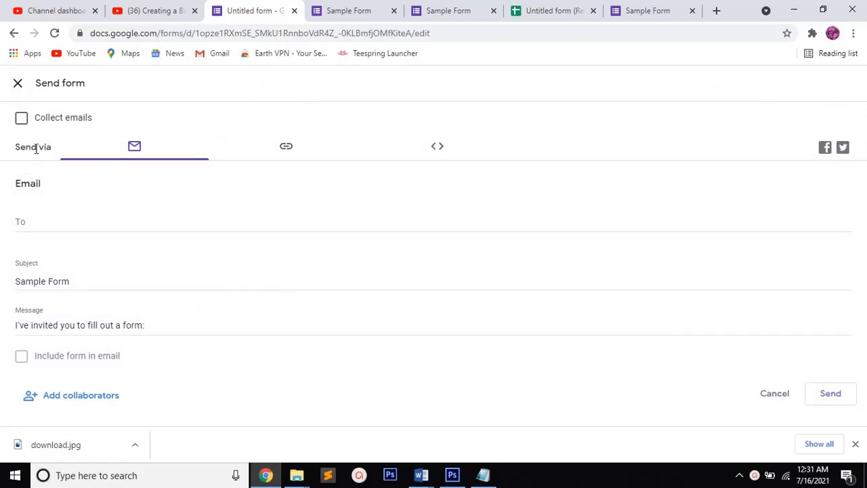
left_click(24, 122)
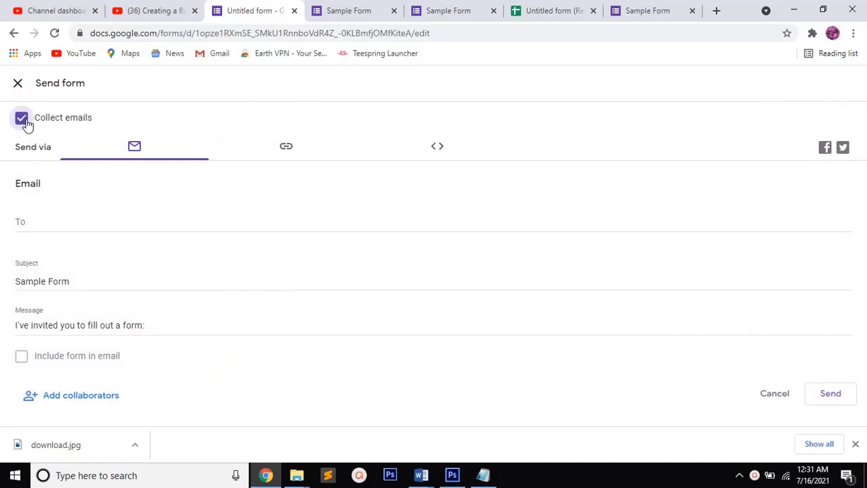
left_click(287, 149)
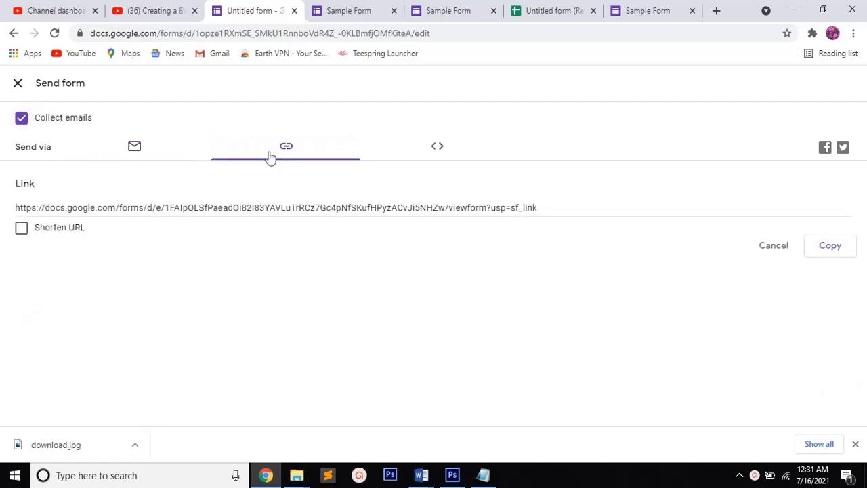
Switch to Notepad, add the line "In here we can copy the link and share it" below the existing notes, and return to the form
left_click(485, 475)
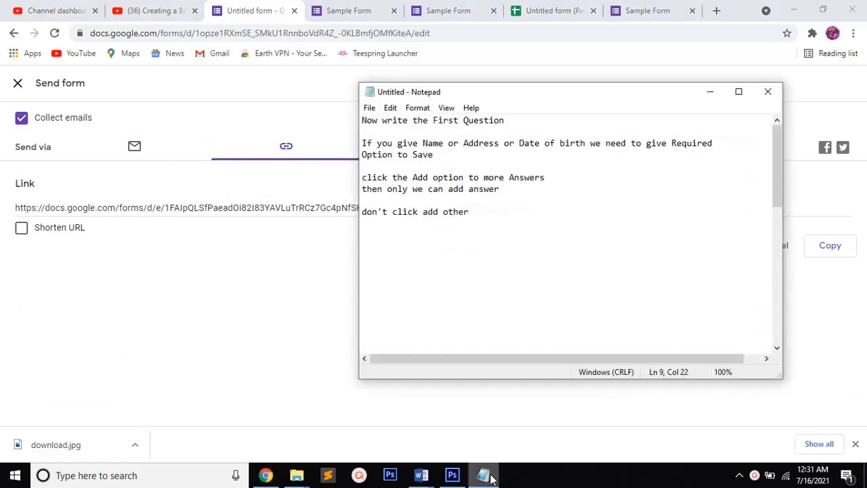
key("Return")
key("Return")
type("In here ")
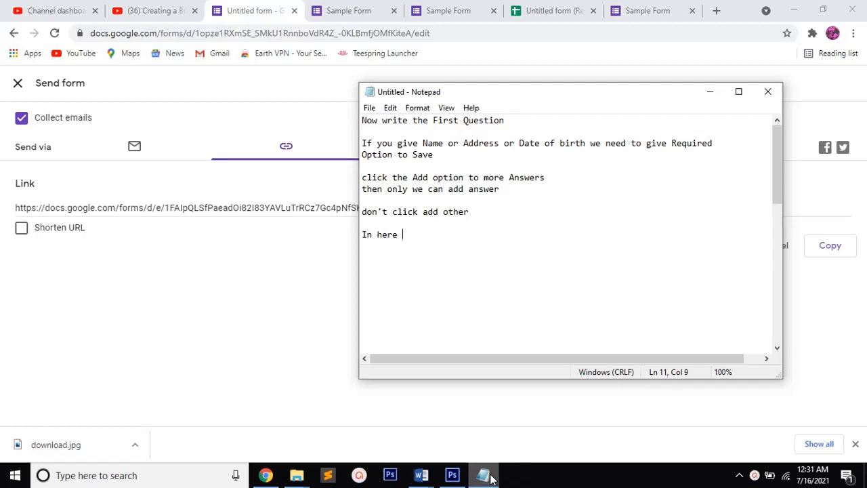
type("we can copy the lin")
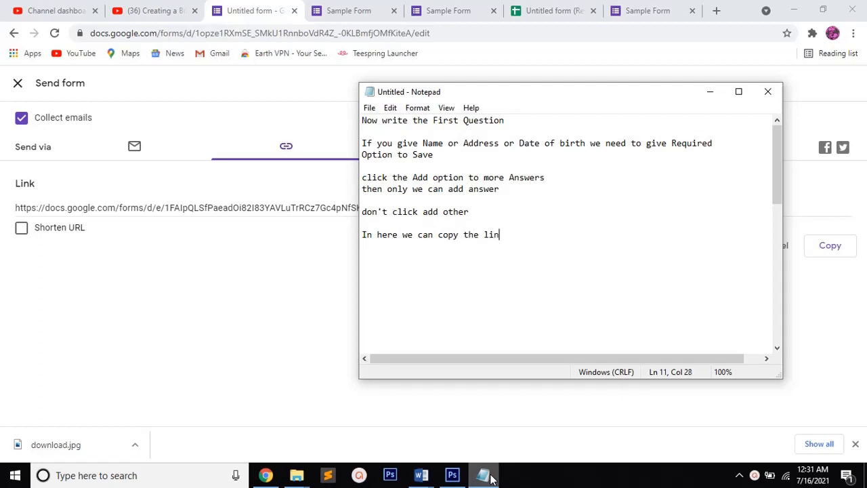
type("k and share it")
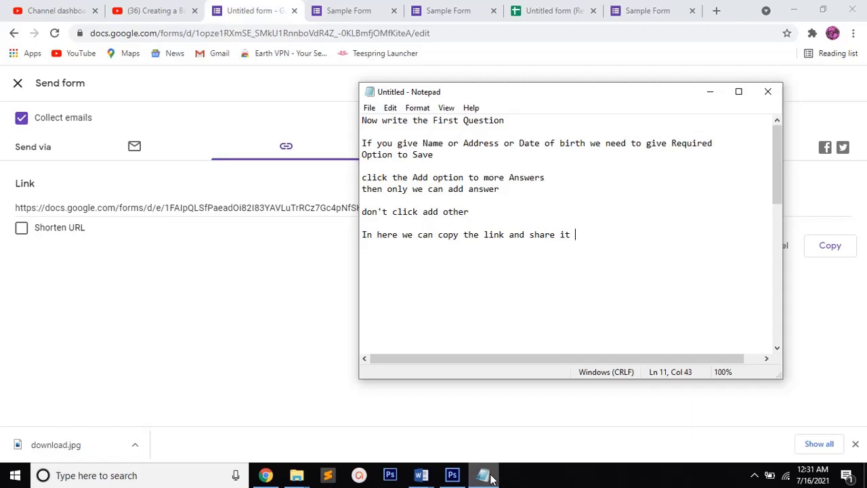
key("Return")
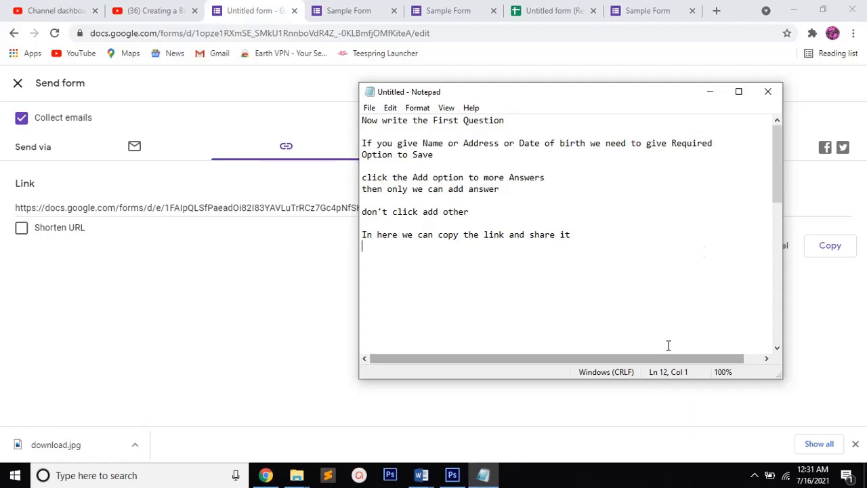
left_click(710, 91)
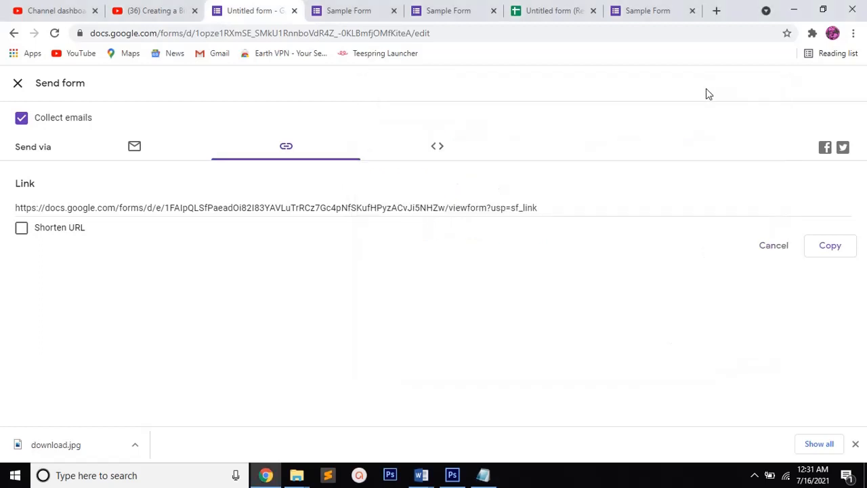
Select the form's full share link and copy it
left_click(542, 207)
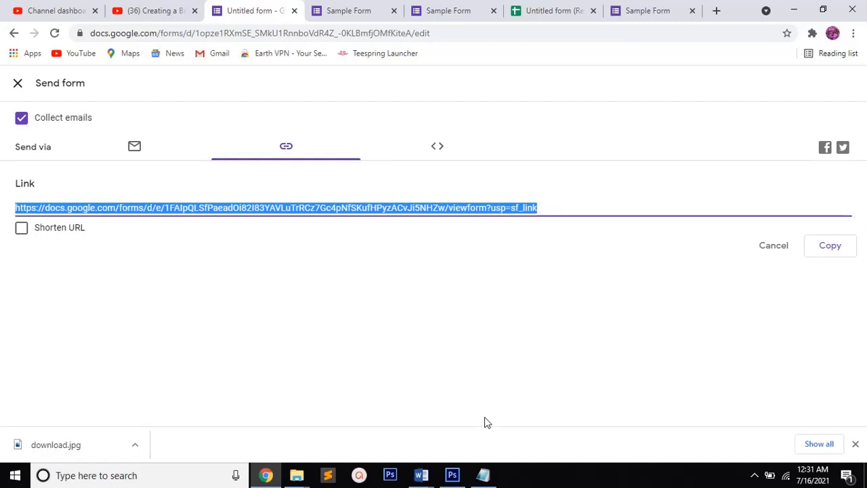
left_click(818, 252)
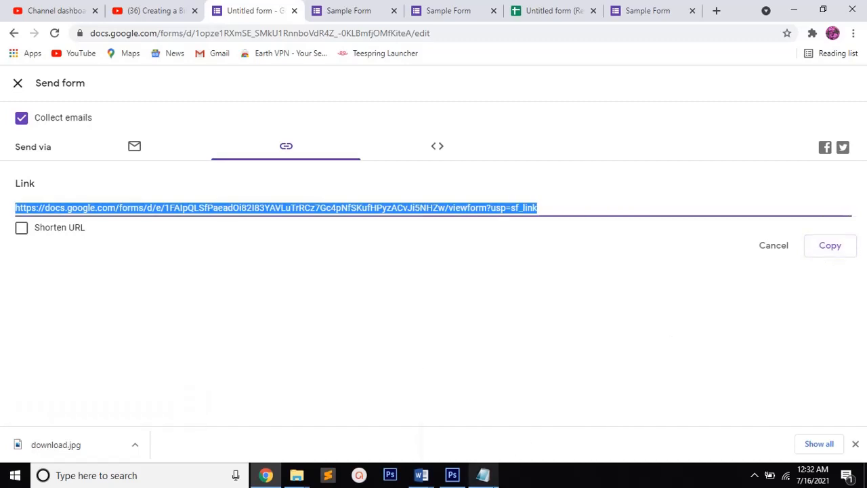
Switch to Notepad, add the line "otherwise edit the link as short and copy share", then return to the form and deselect the share link
left_click(483, 475)
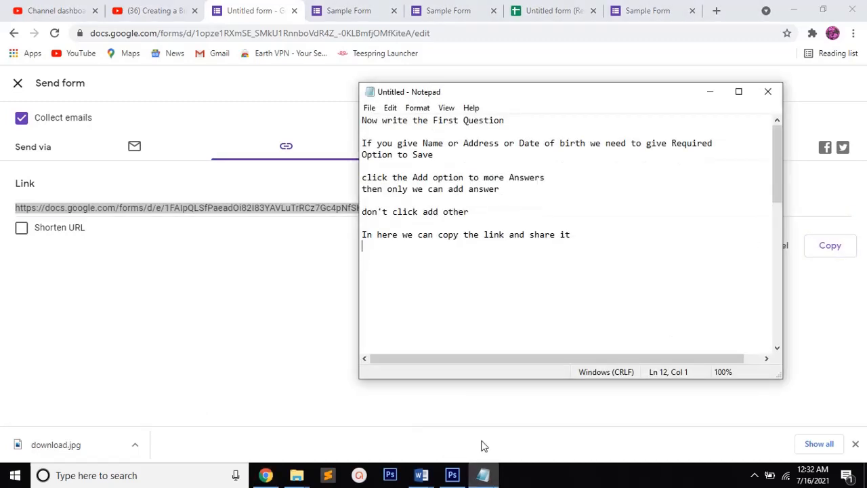
key("Return")
type("otherwise ed")
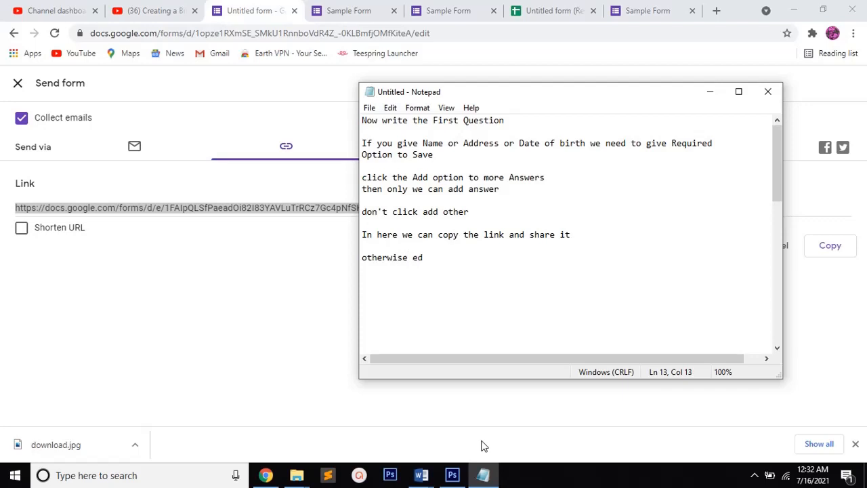
type("it the link as s")
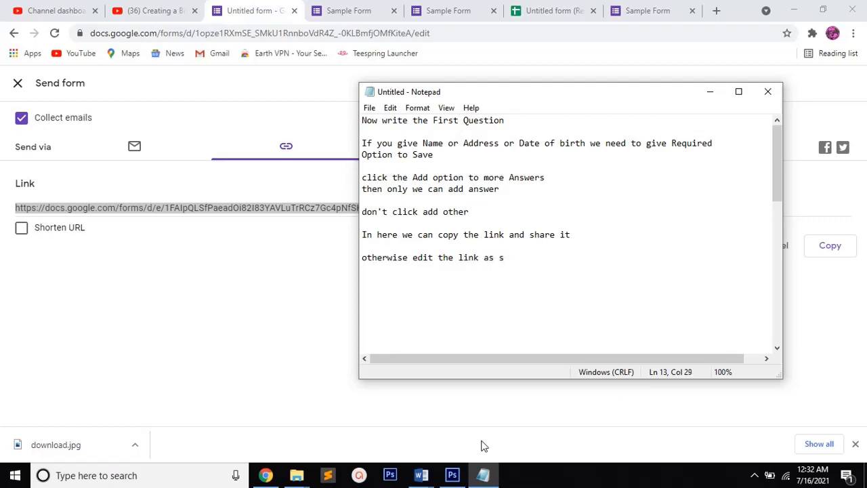
type("hort and copy")
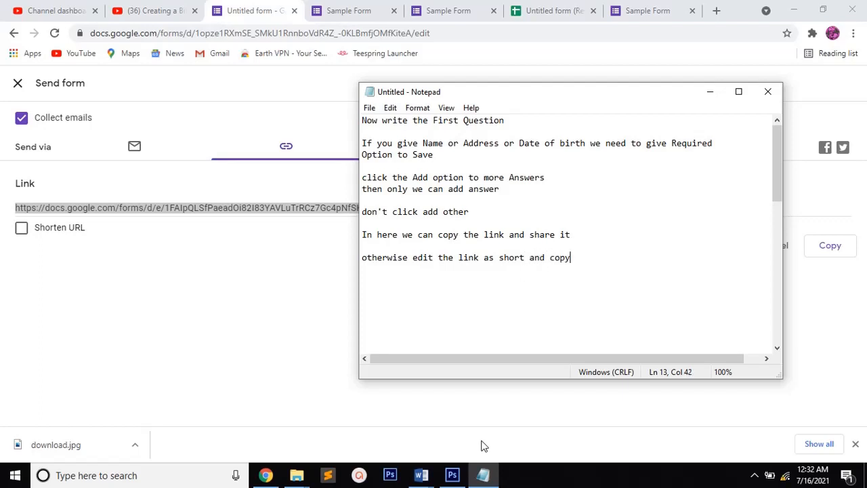
type(" share")
left_click(709, 92)
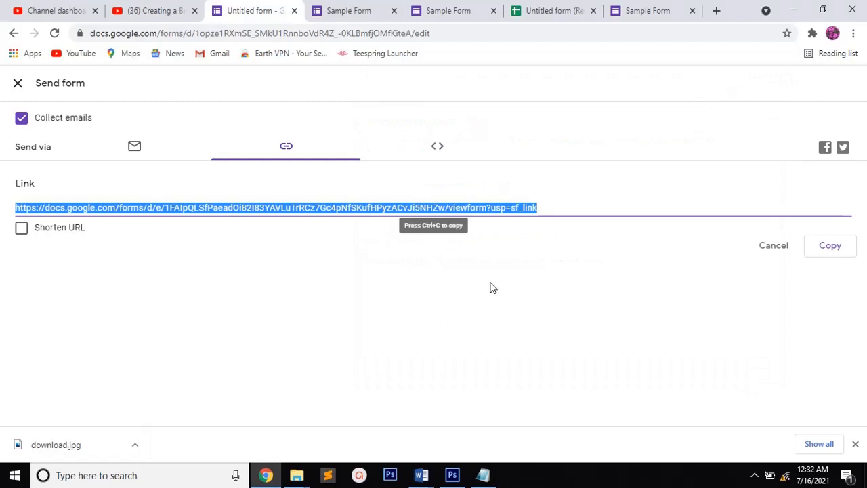
left_click(532, 277)
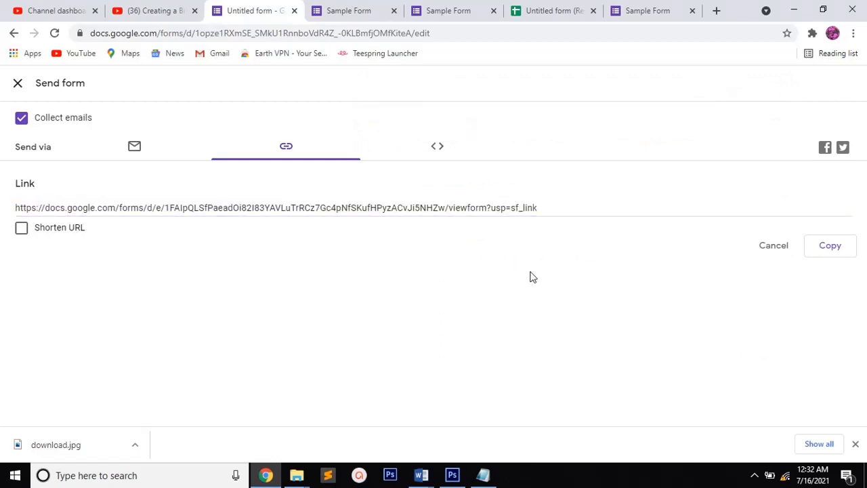